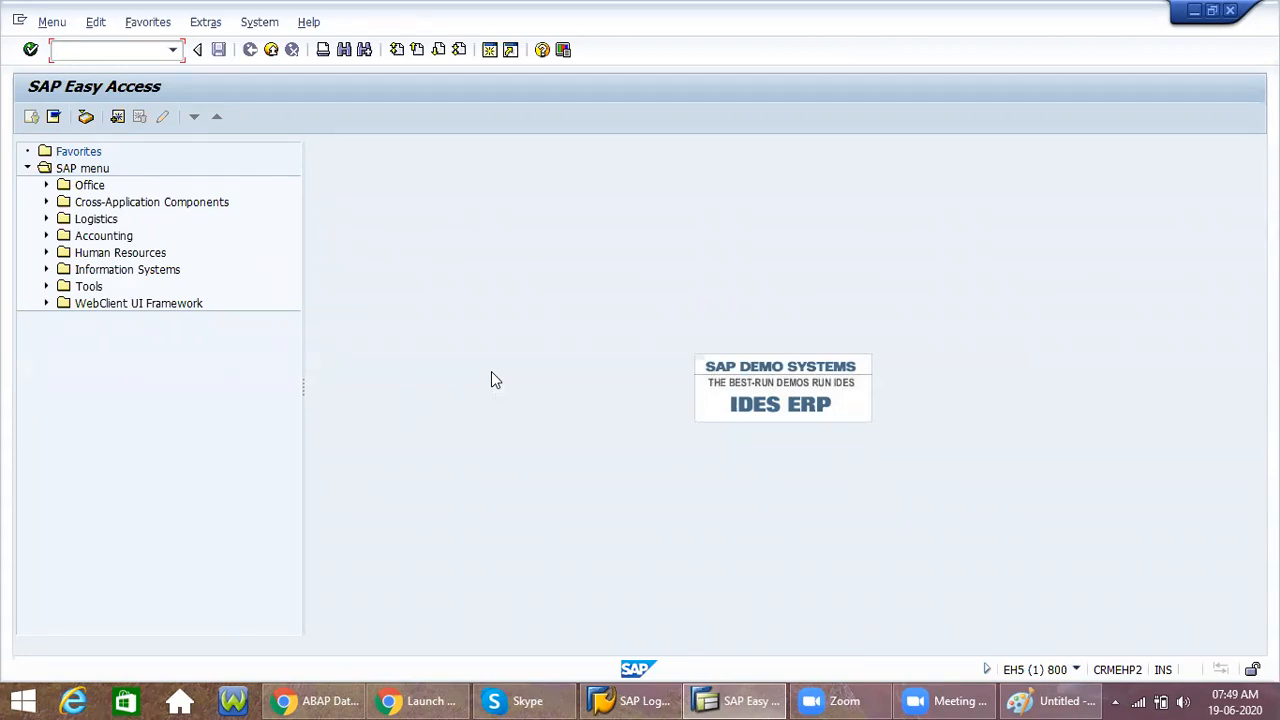
# Step: Open transaction SE11 and clear the database table name on the ABAP Dictionary initial screen
pyautogui.write('SE11')
pyautogui.press('Return')
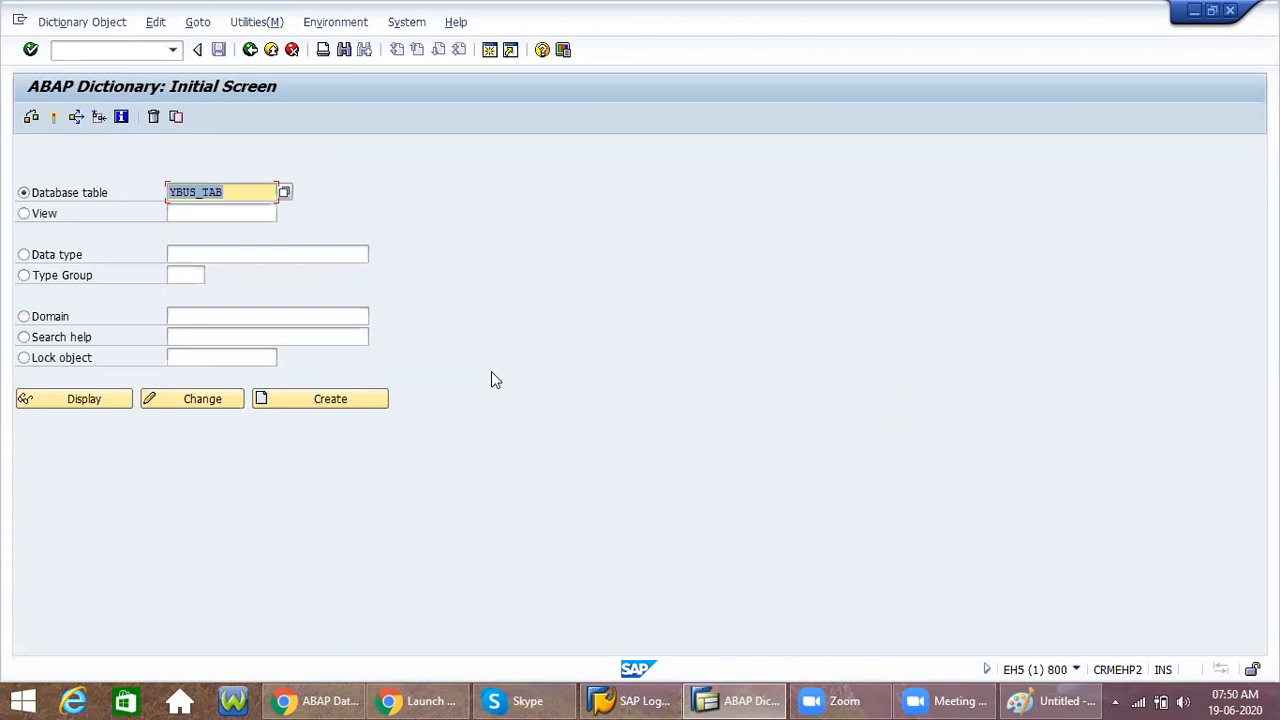
pyautogui.click(55, 197)
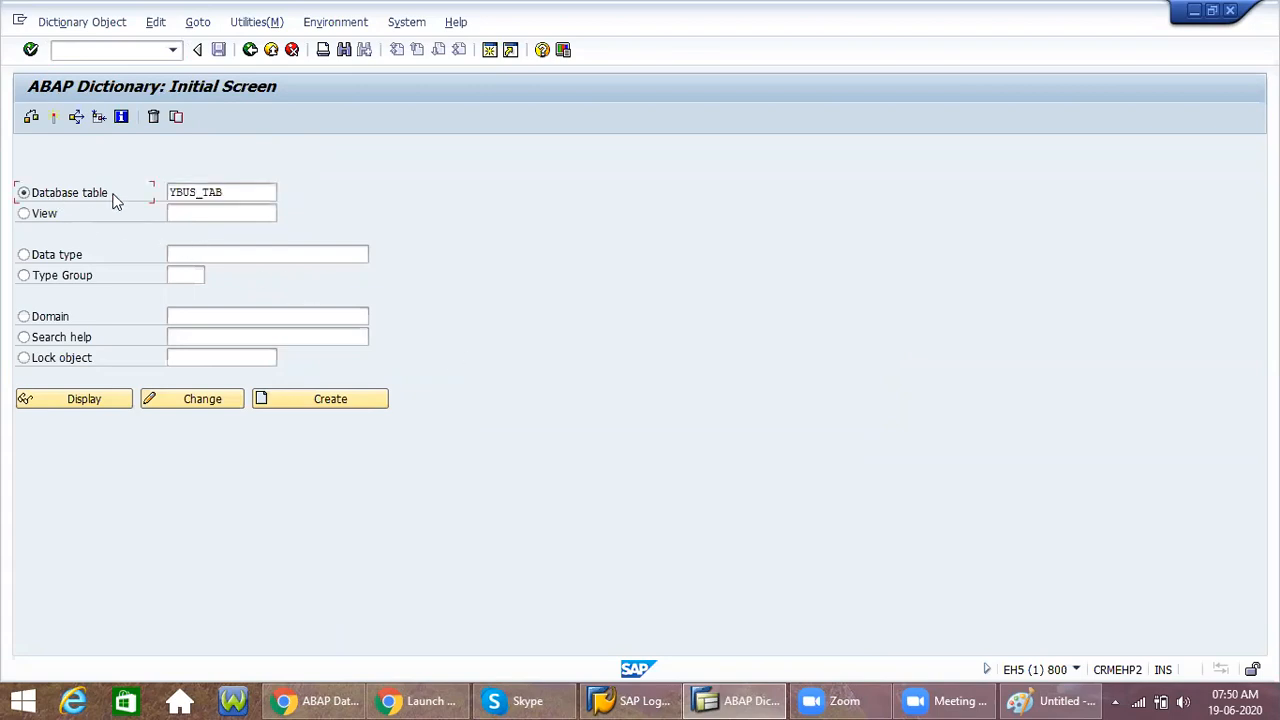
pyautogui.click(223, 193)
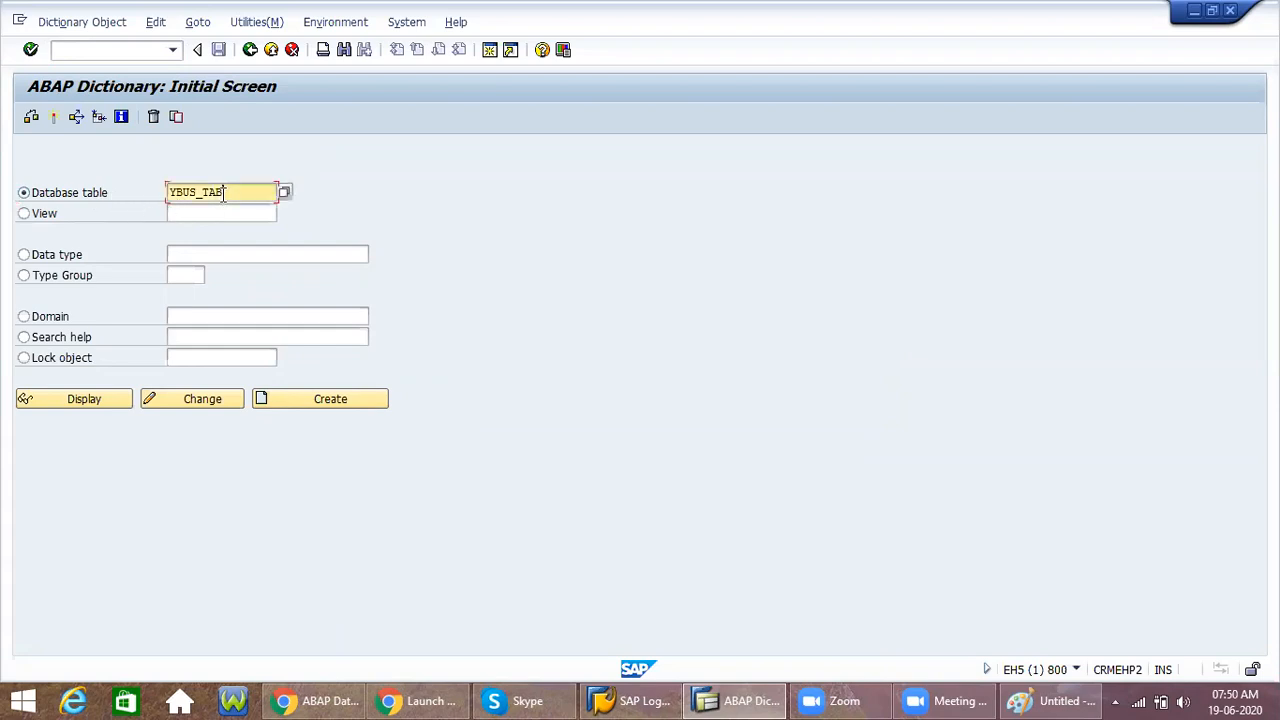
pyautogui.press('BackSpace')
pyautogui.press('BackSpace')
pyautogui.press('BackSpace')
pyautogui.press('BackSpace')
pyautogui.press('BackSpace')
pyautogui.press('BackSpace')
pyautogui.press('BackSpace')
pyautogui.press('BackSpace')
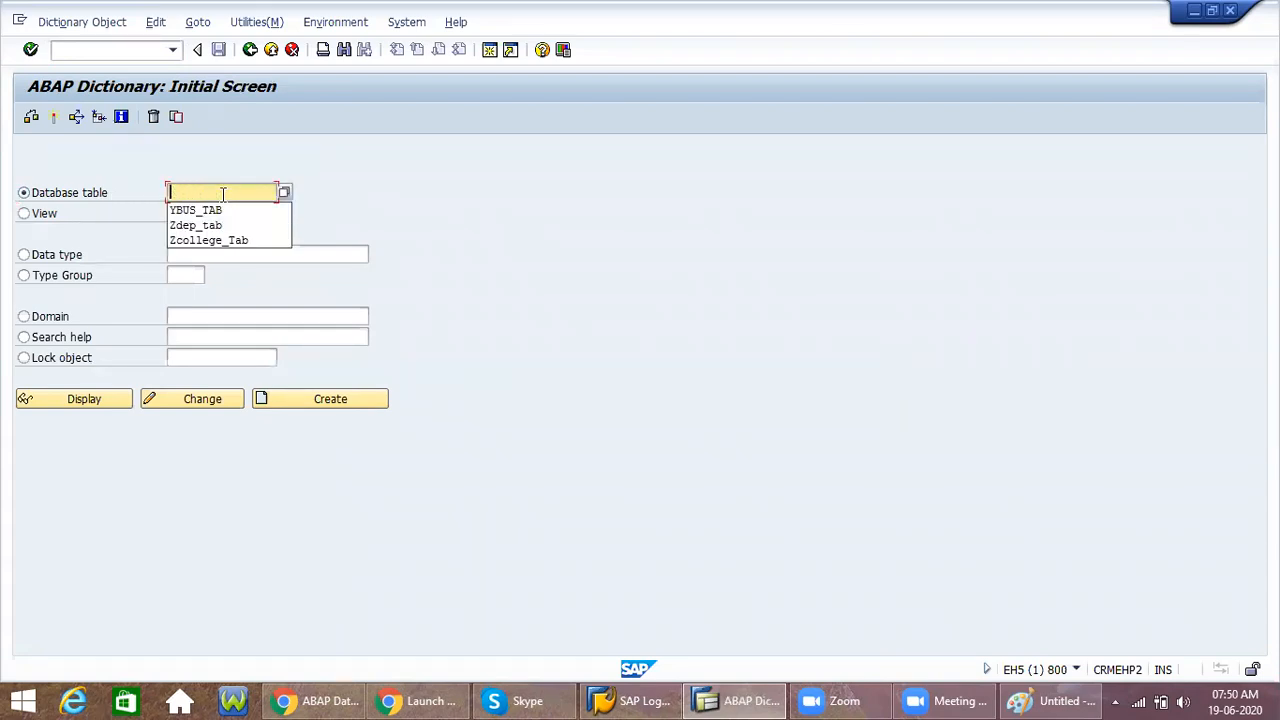
pyautogui.click(223, 195)
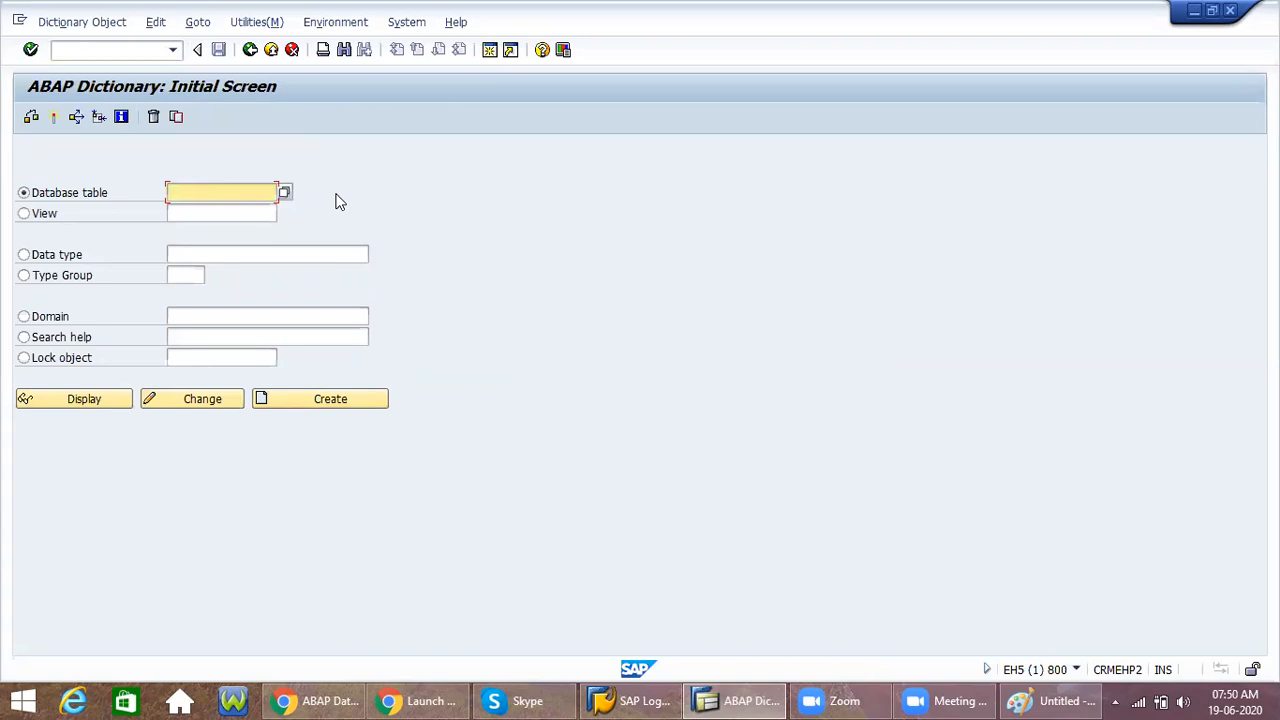
# Step: Open the Other Dictionary Objects dialog, consult the pool and cluster table diagram in Paint, and return to SAP
pyautogui.click(256, 24)
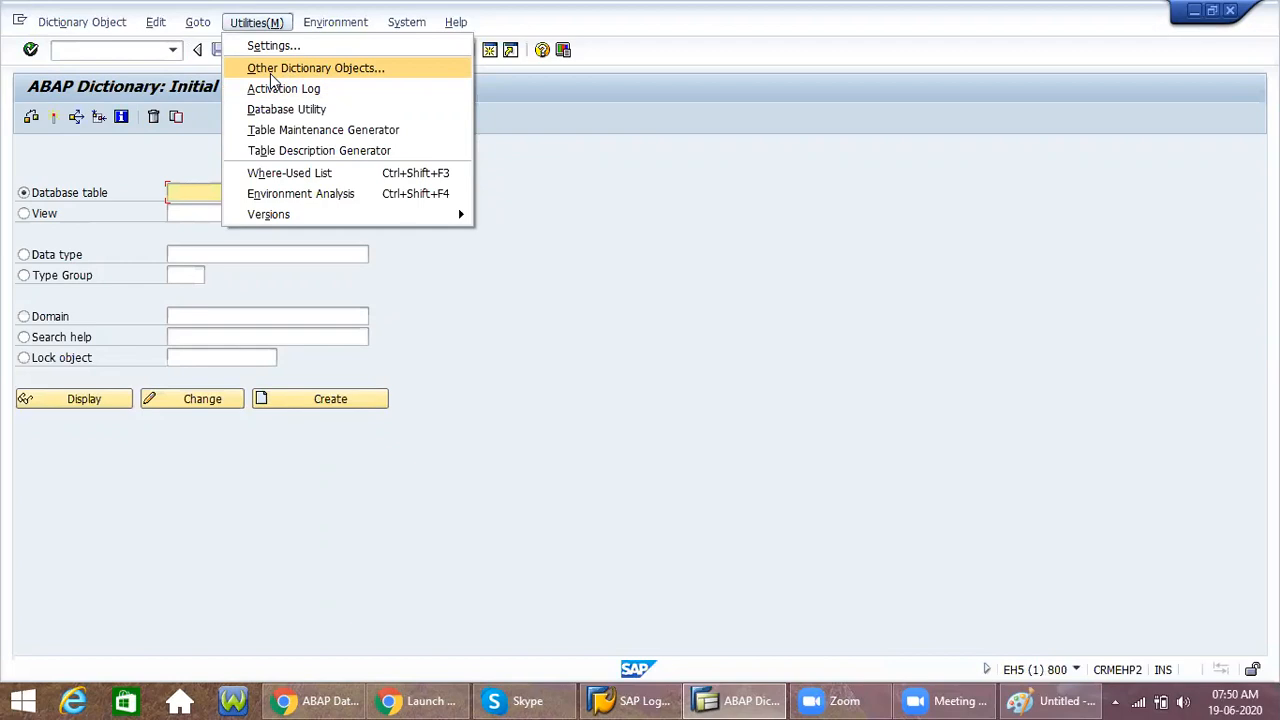
pyautogui.click(270, 72)
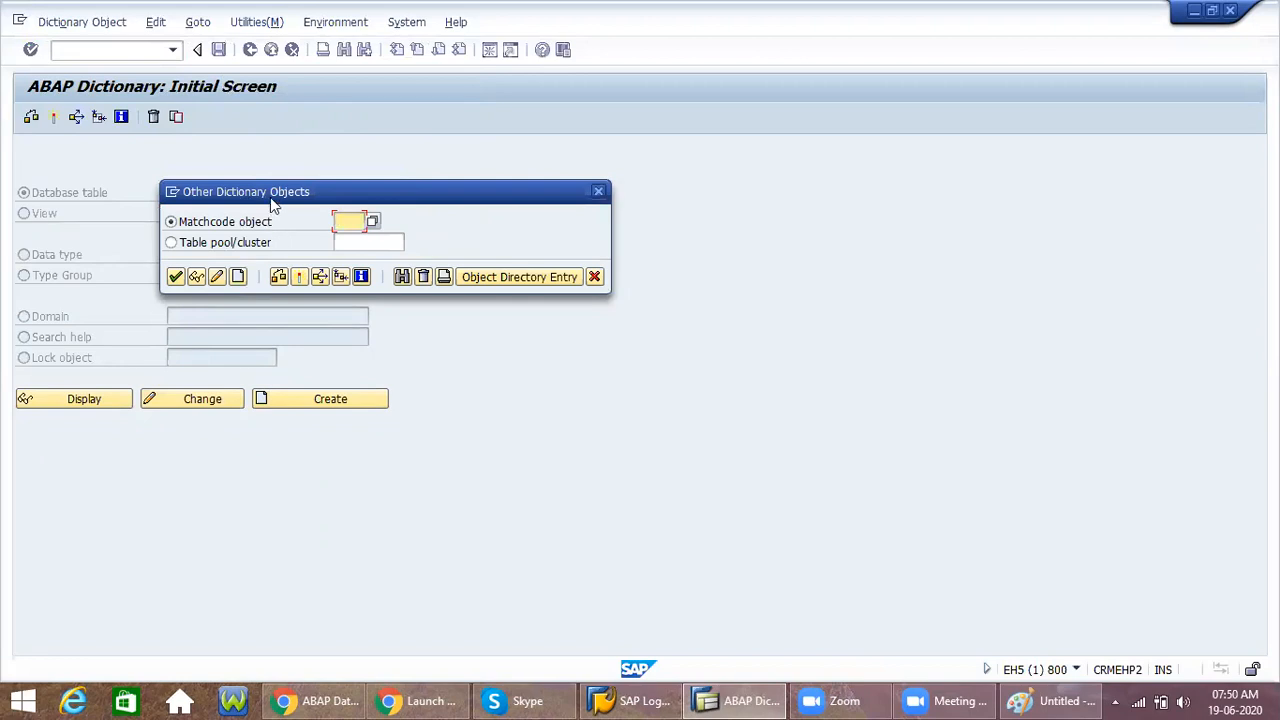
pyautogui.moveTo(270, 197); pyautogui.dragTo(296, 161)
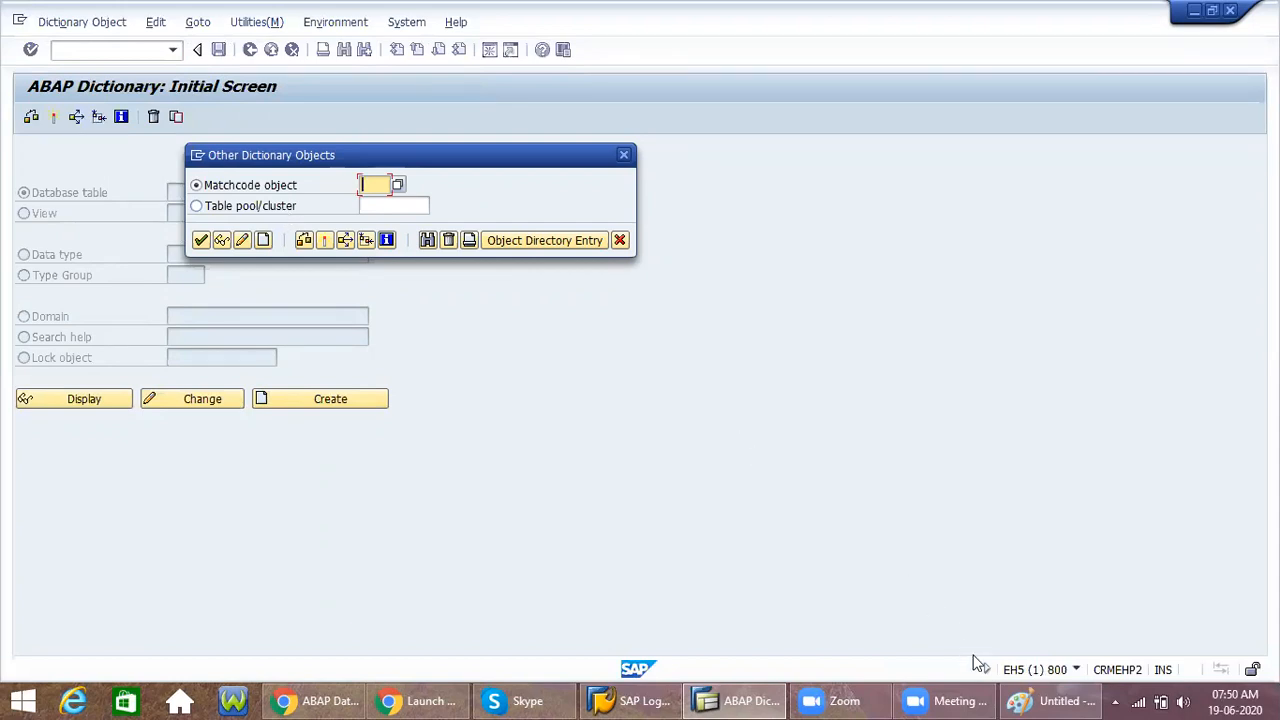
pyautogui.click(1055, 701)
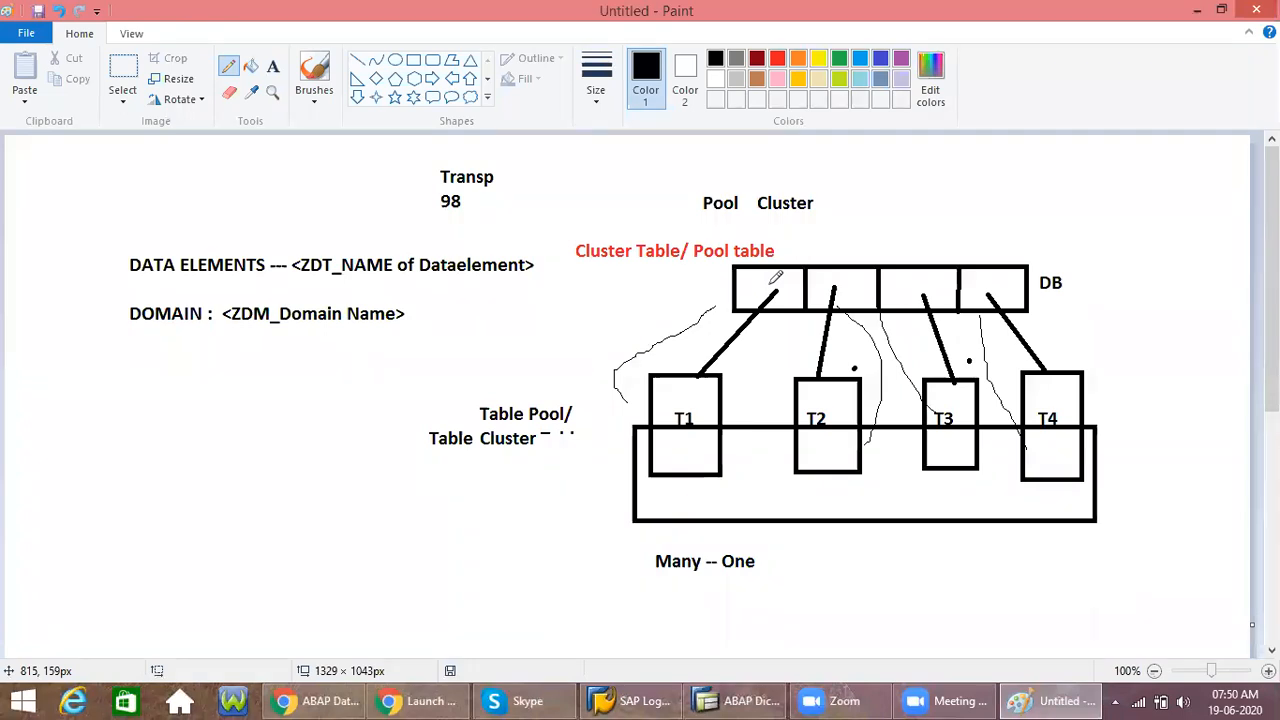
pyautogui.hotkey('alt', 'Tab')
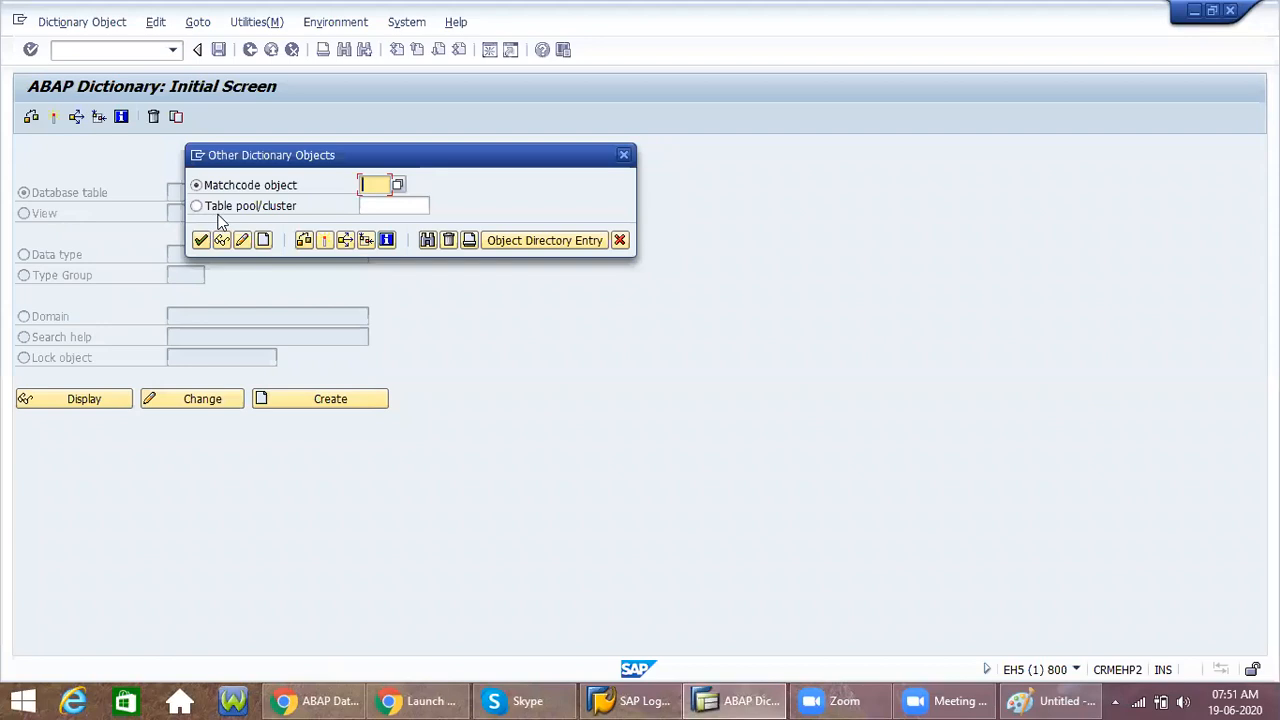
# Step: Create a new dictionary object of type table pool named ZTBL_P1
pyautogui.click(218, 208)
pyautogui.click(384, 206)
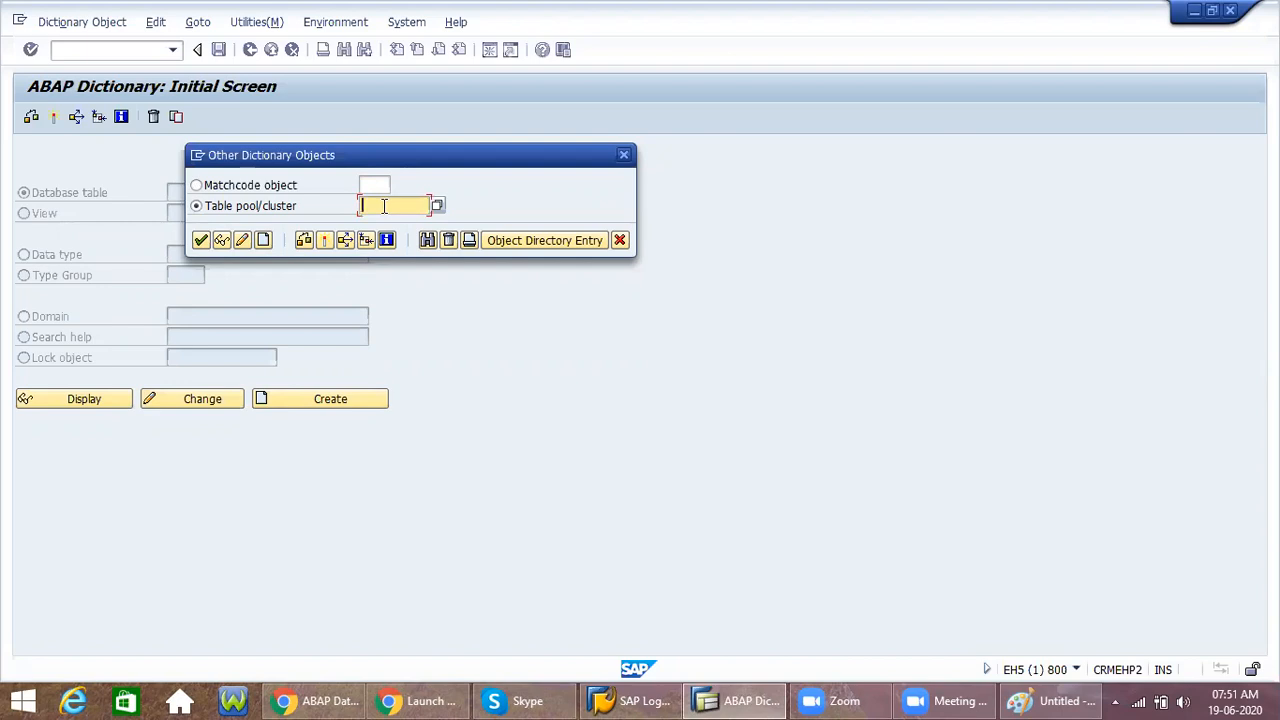
pyautogui.write('ZTBL_P1')
pyautogui.click(266, 245)
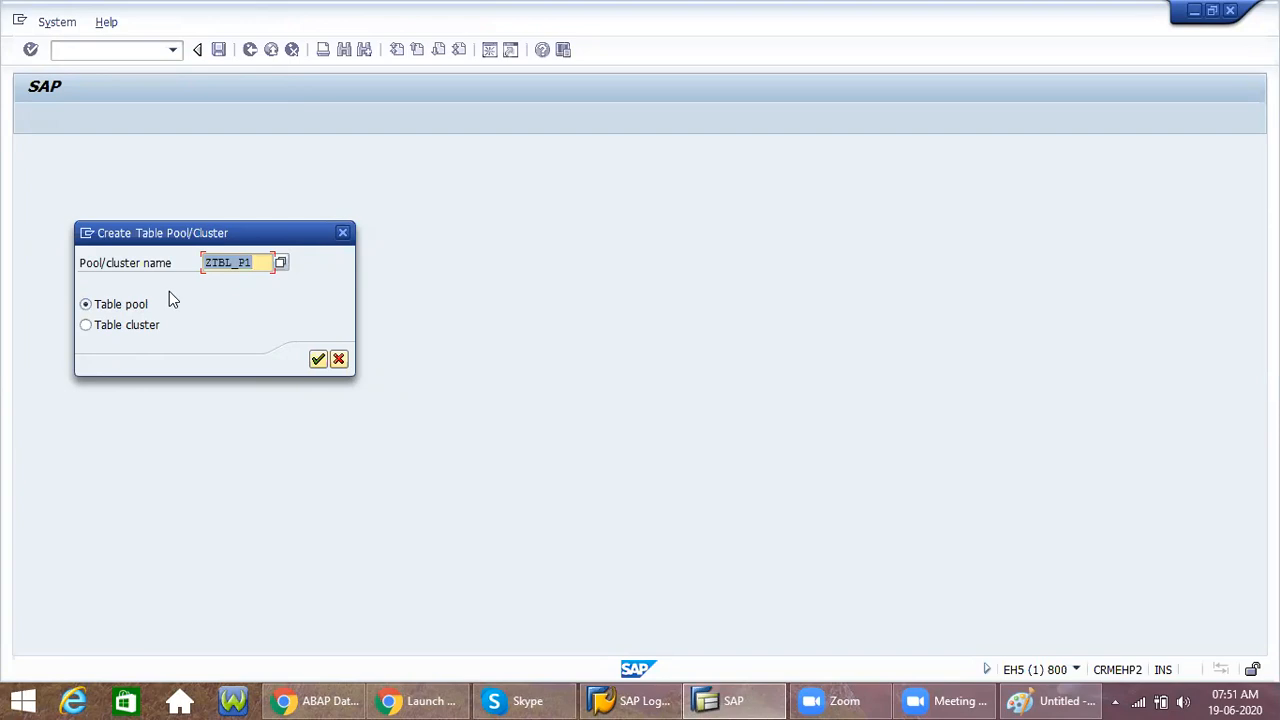
pyautogui.click(316, 360)
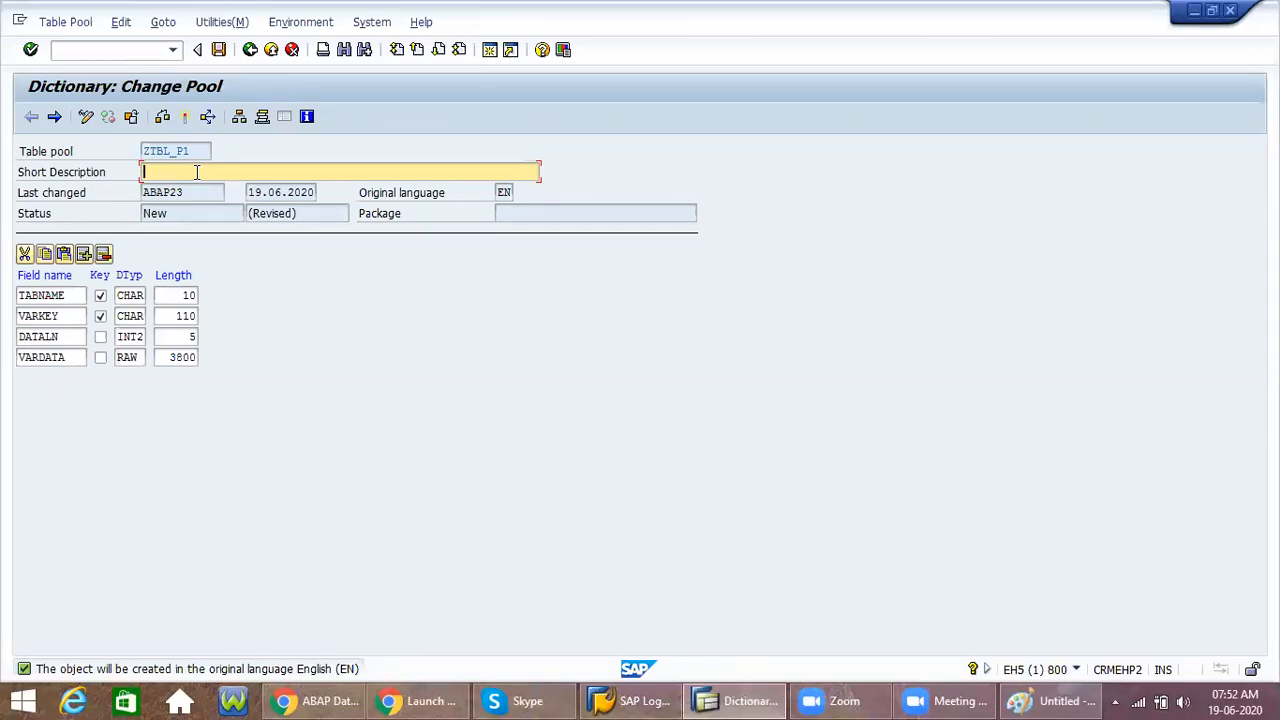
# Step: Give the table pool the short description "Table Pool1" and save it as a local object
pyautogui.write('Table Pool1')
pyautogui.click(218, 49)
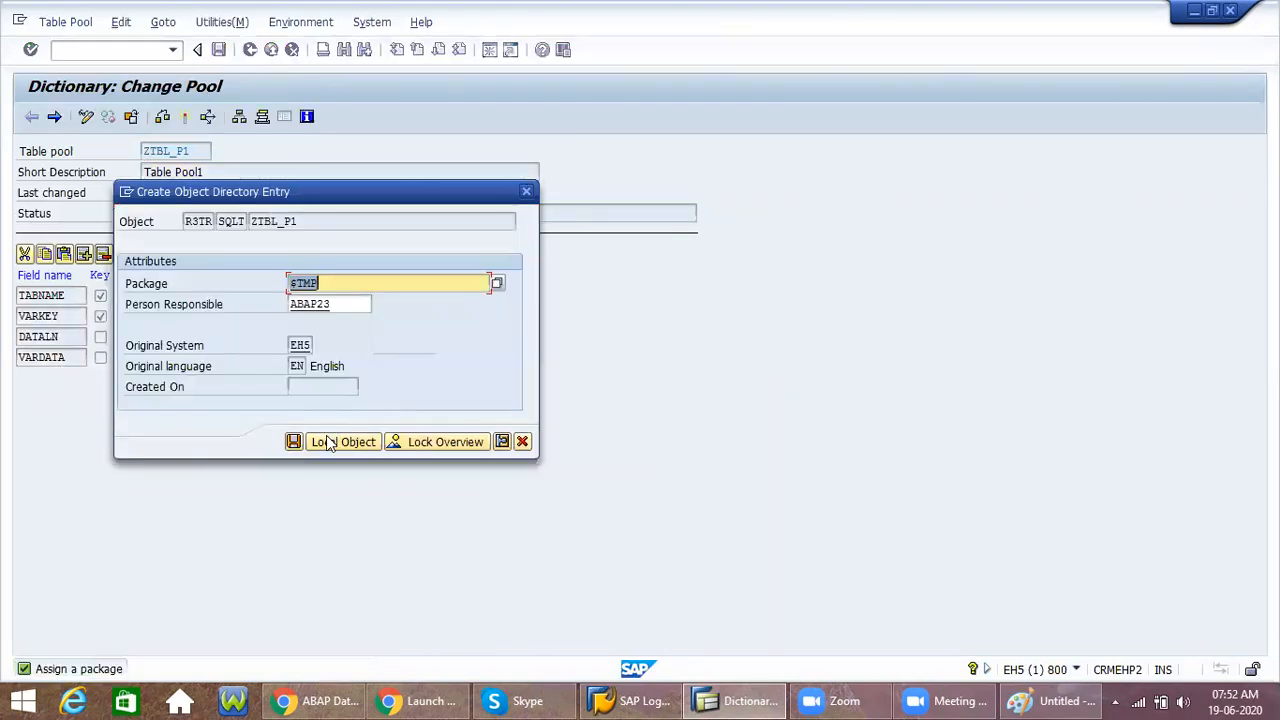
pyautogui.click(330, 443)
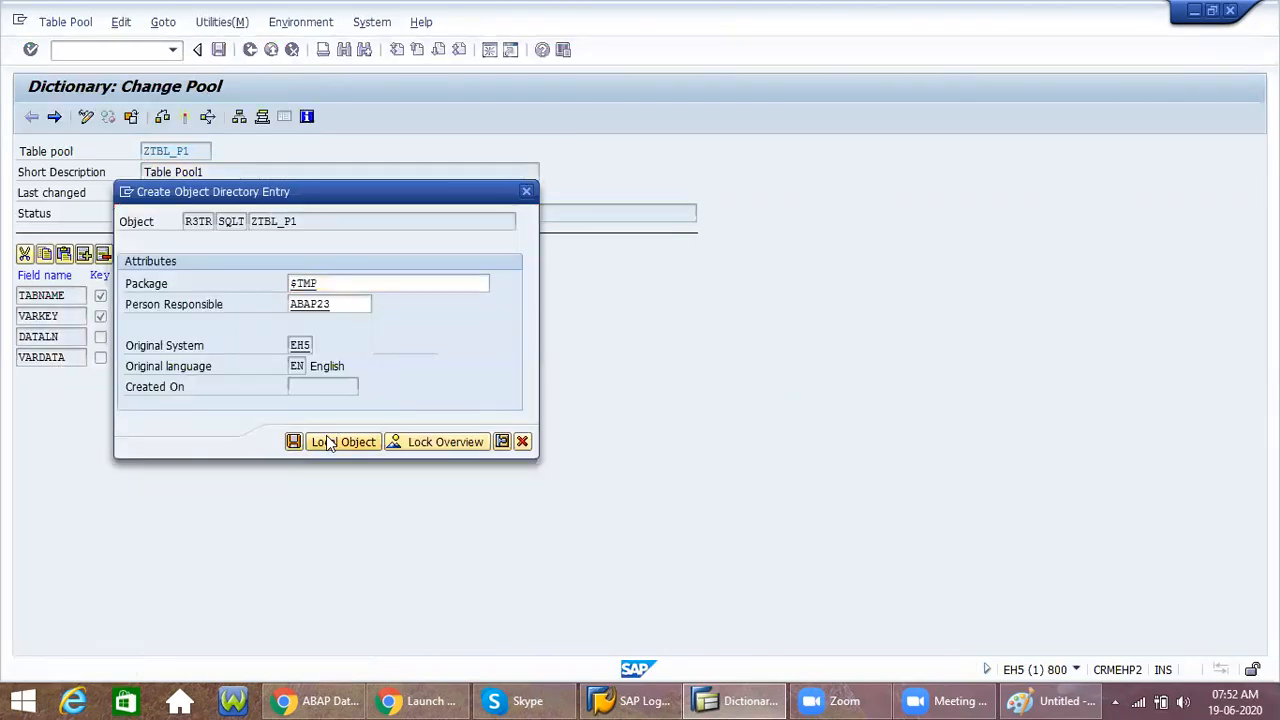
# Step: Check table pool ZTBL_P1 for consistency and activate it without displaying the activation log
pyautogui.click(163, 118)
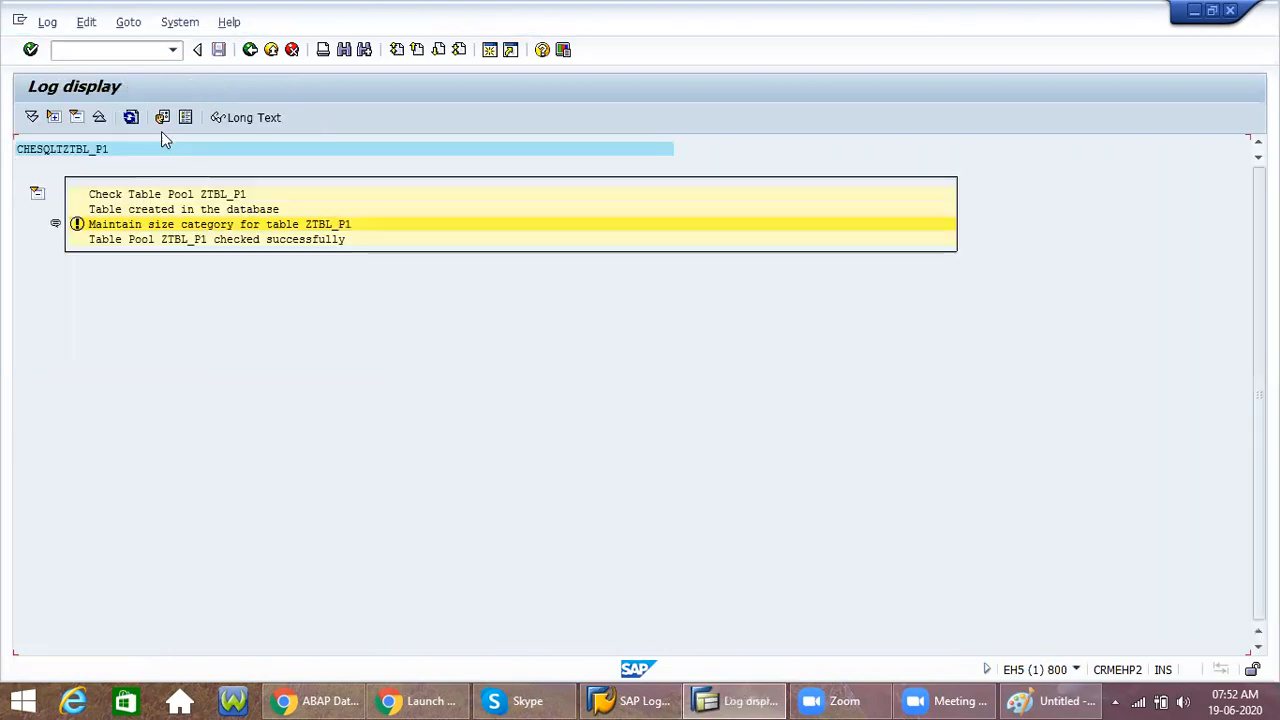
pyautogui.click(250, 49)
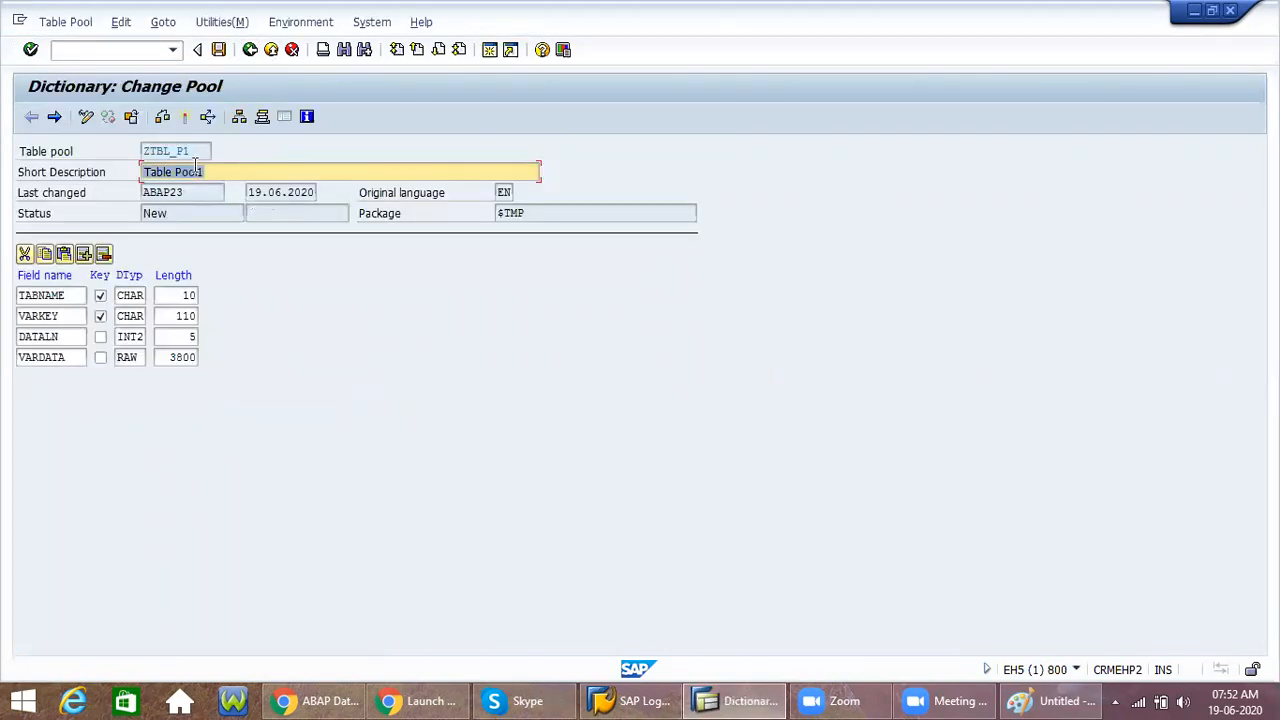
pyautogui.click(203, 117)
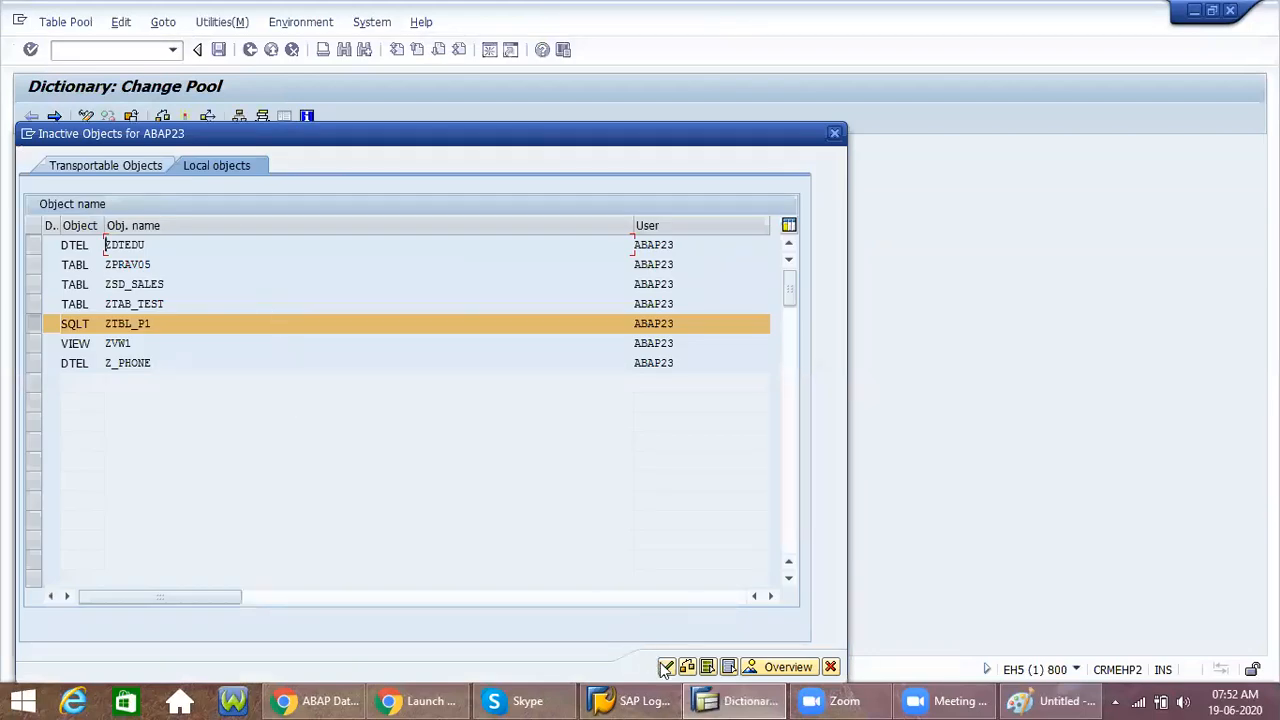
pyautogui.click(666, 668)
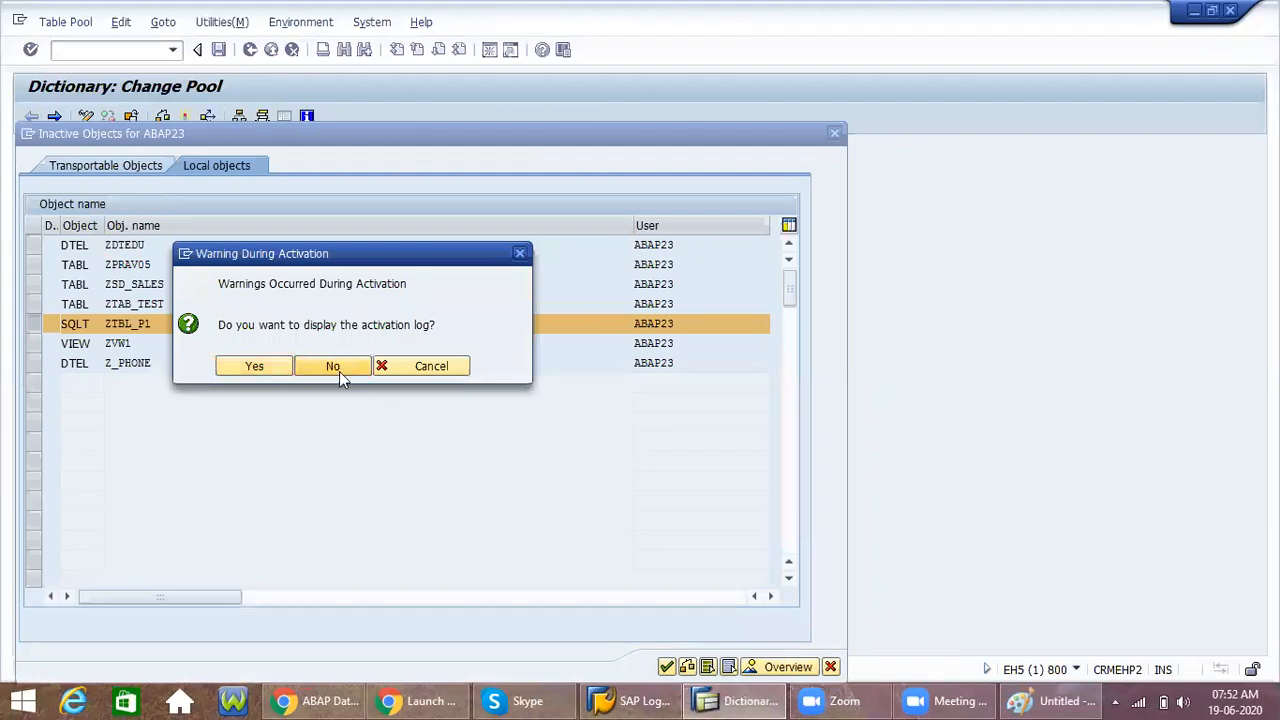
pyautogui.click(332, 366)
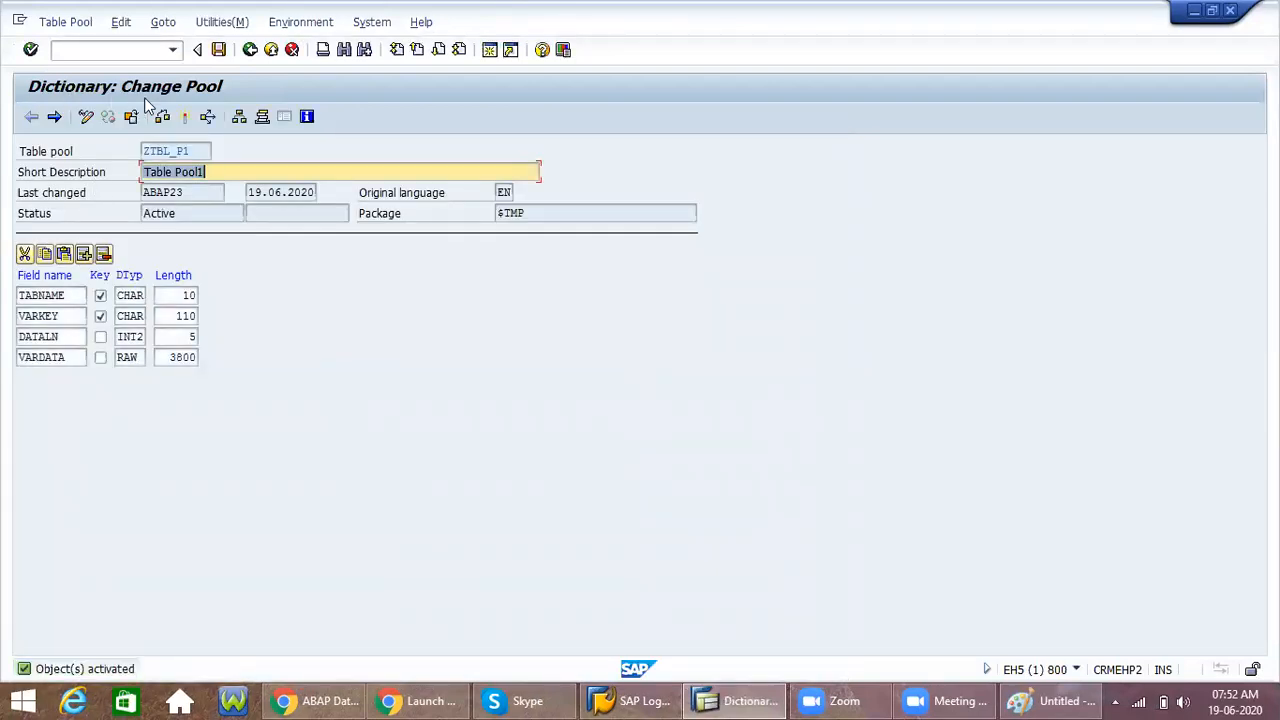
pyautogui.moveTo(83, 150); pyautogui.dragTo(19, 151)
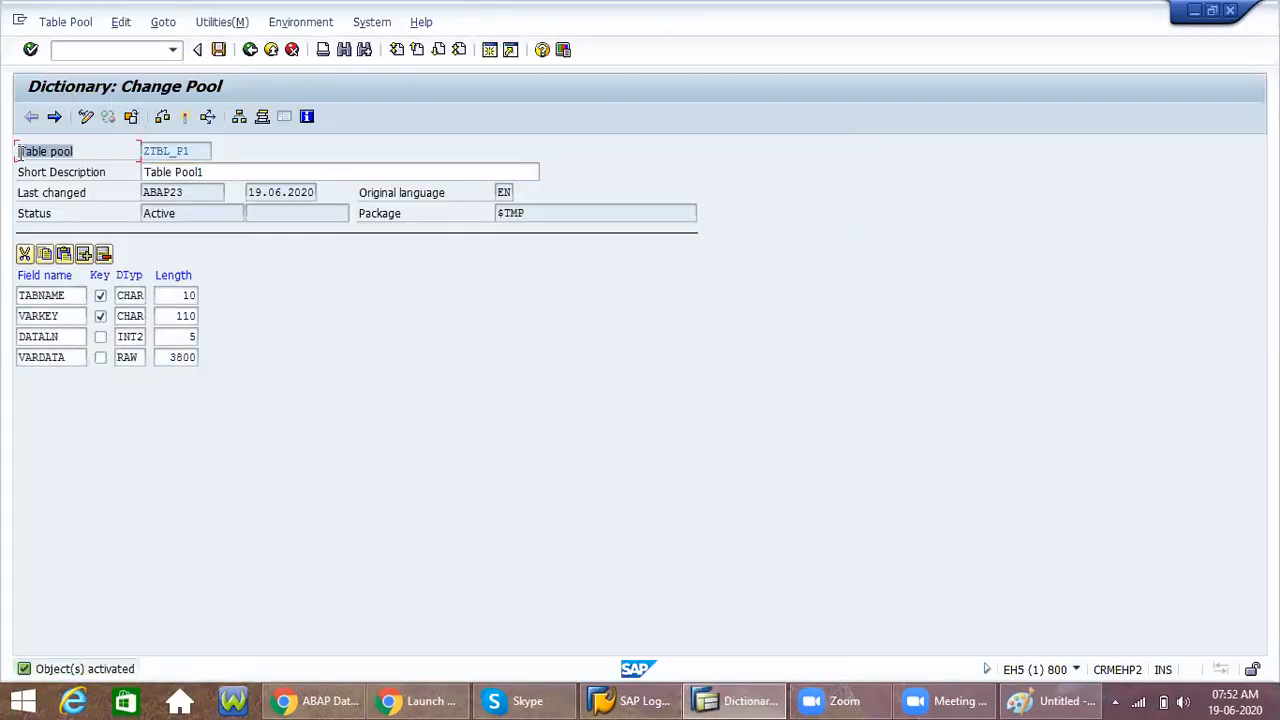
pyautogui.click(20, 152)
pyautogui.moveTo(77, 151); pyautogui.dragTo(20, 152)
pyautogui.click(20, 152)
# Step: Return to the dictionary's initial screen and create a second table pool named ZTBL_P2 as another dictionary object
pyautogui.click(252, 52)
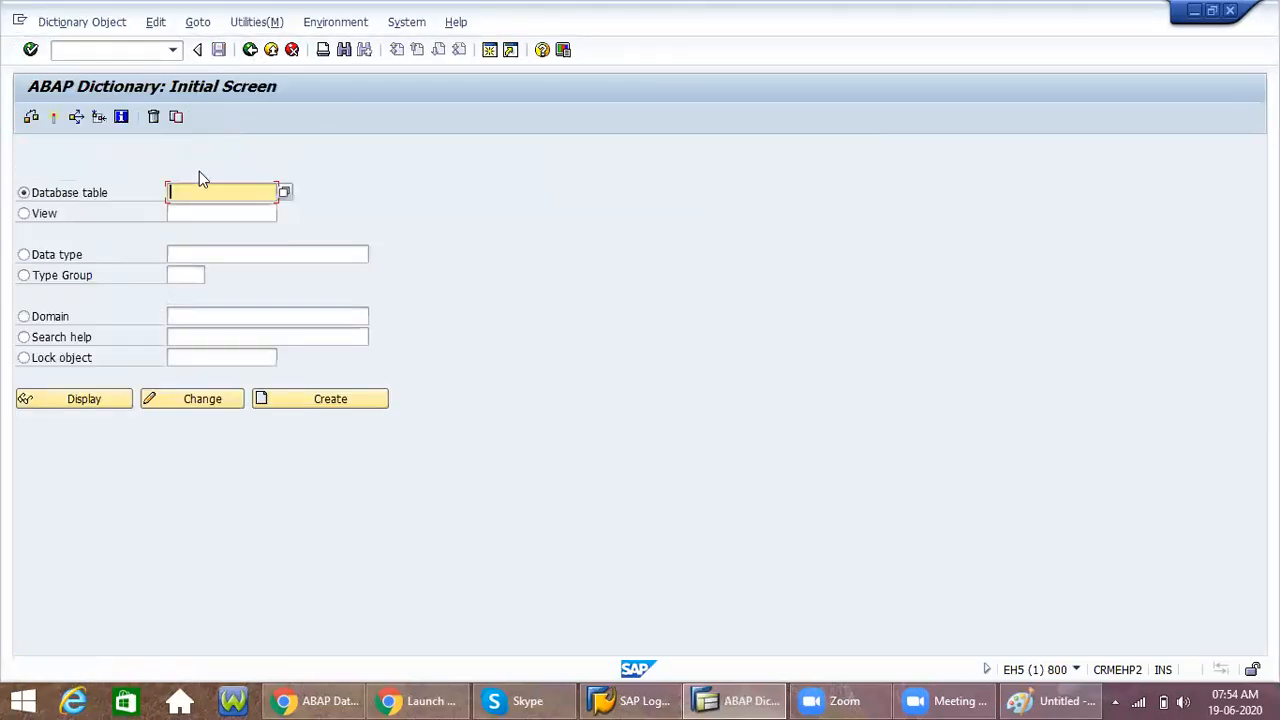
pyautogui.click(74, 199)
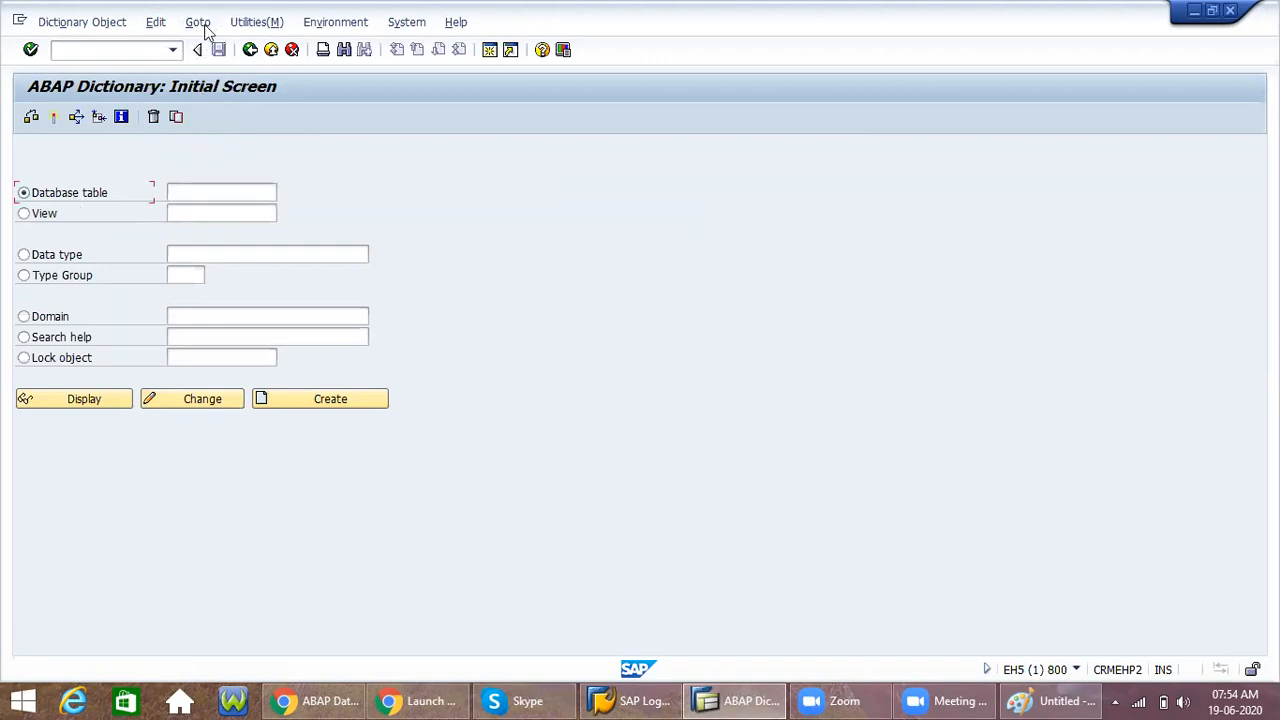
pyautogui.click(240, 24)
pyautogui.click(284, 68)
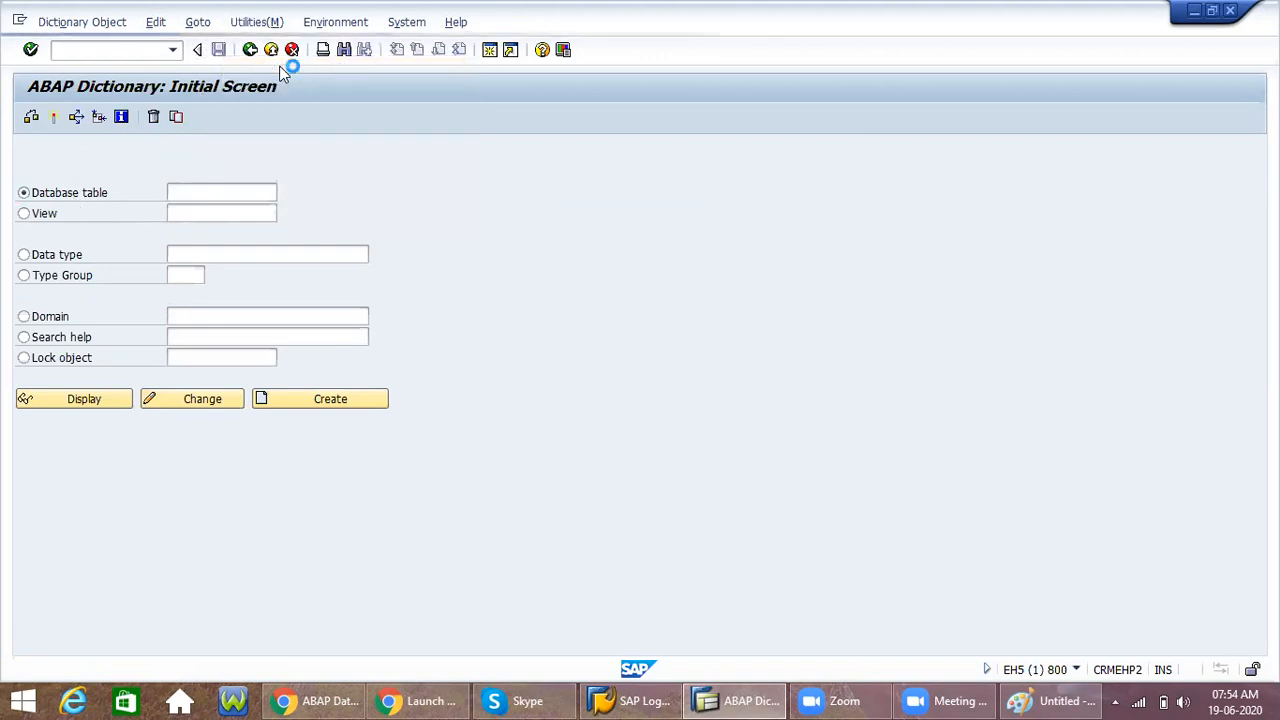
pyautogui.click(396, 243)
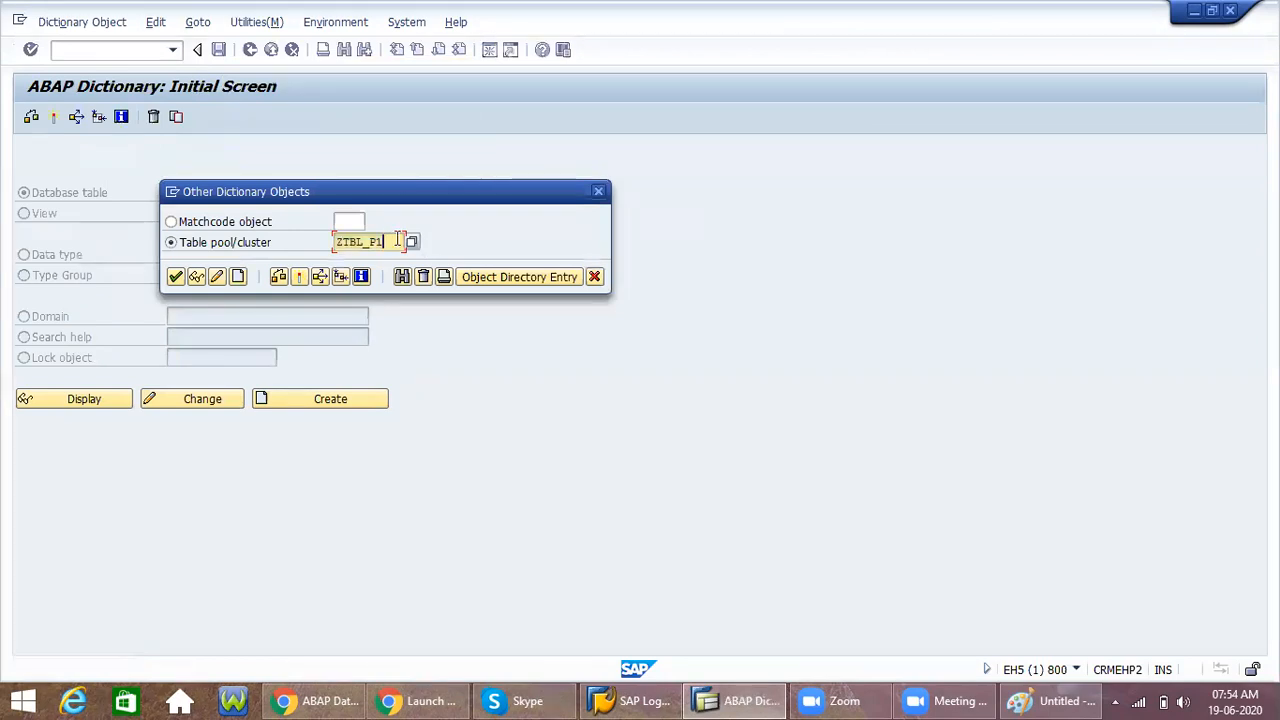
pyautogui.press('BackSpace')
pyautogui.write('2')
pyautogui.click(237, 278)
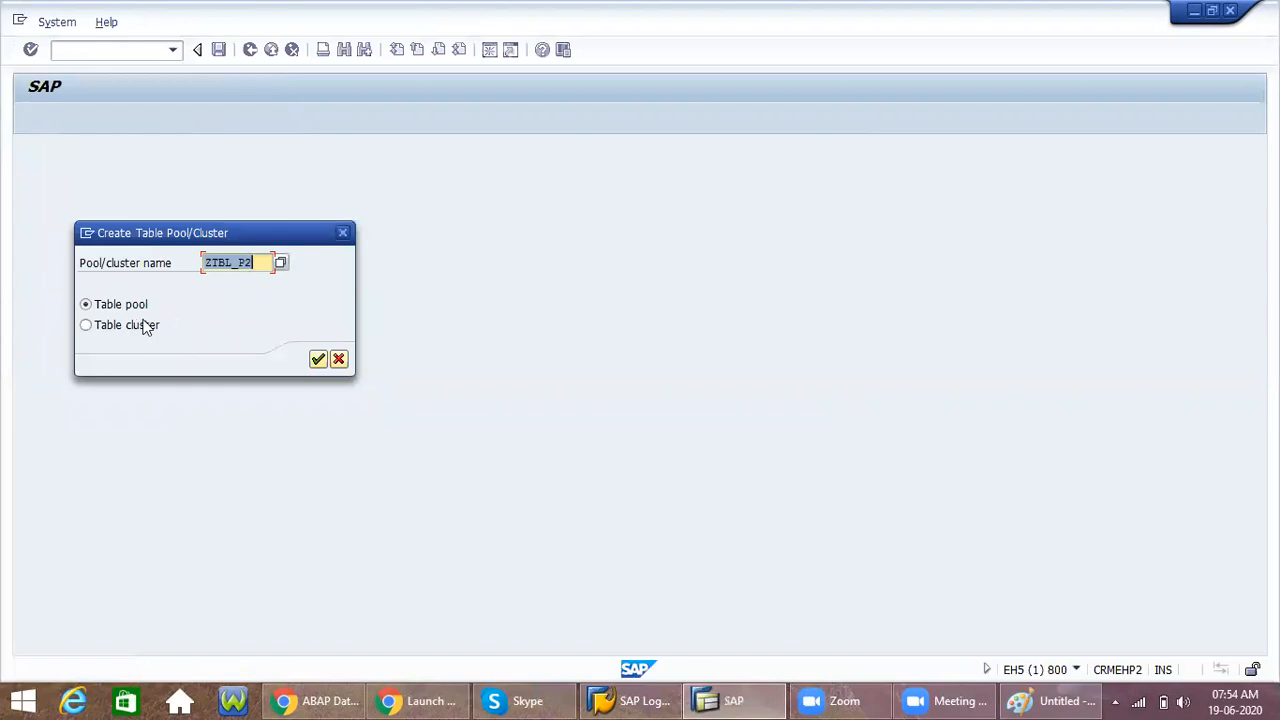
pyautogui.click(318, 360)
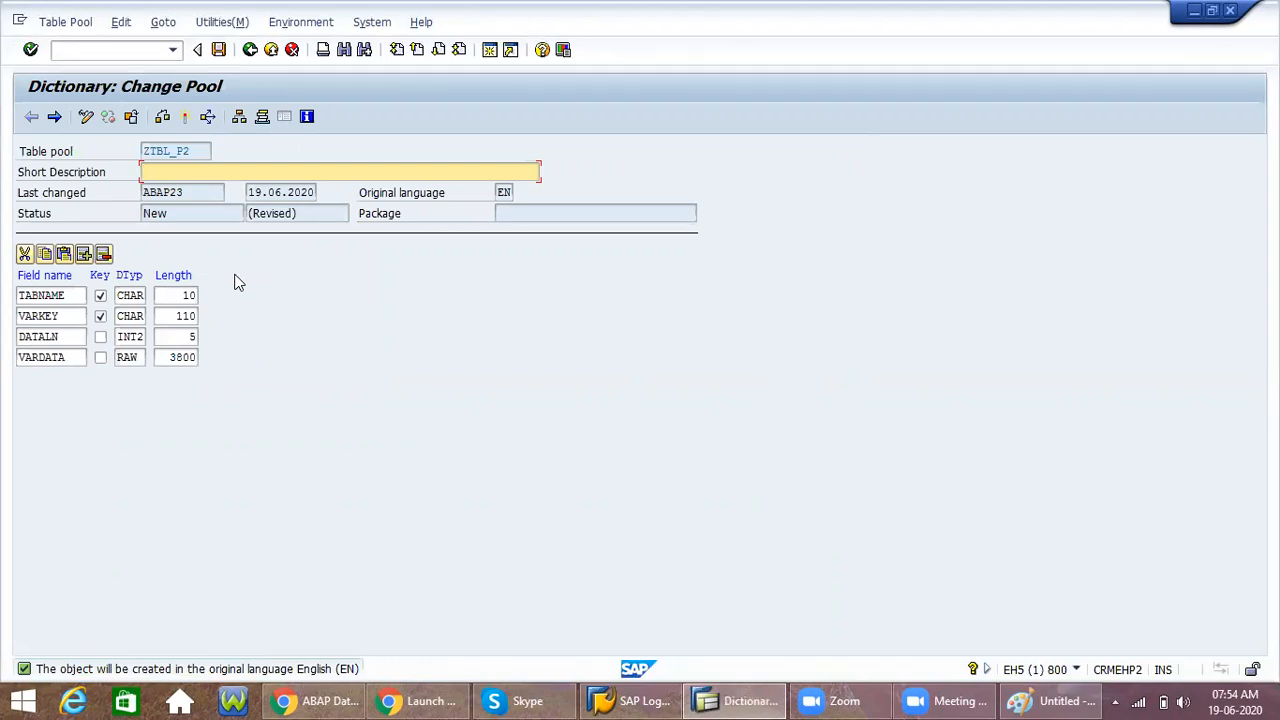
# Step: Give the second table pool the short description "Table pool 2" and save it as a local object
pyautogui.write('Table pool 2')
pyautogui.click(218, 50)
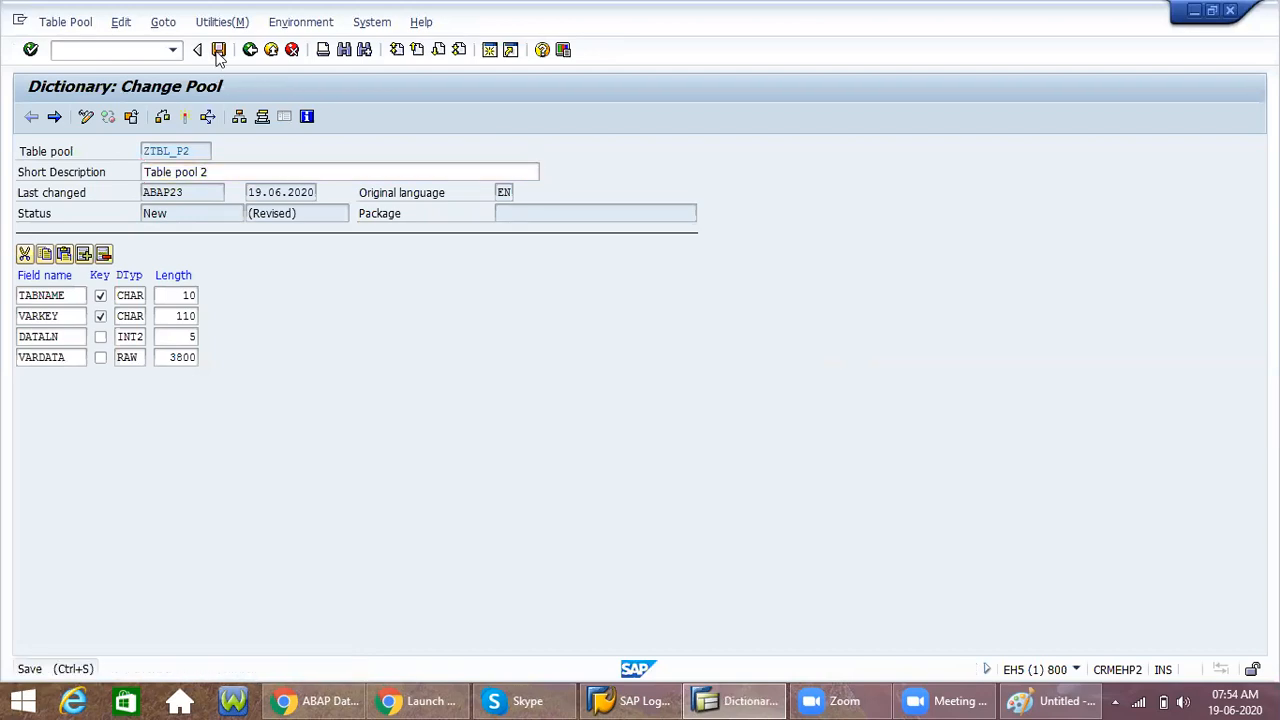
pyautogui.click(343, 443)
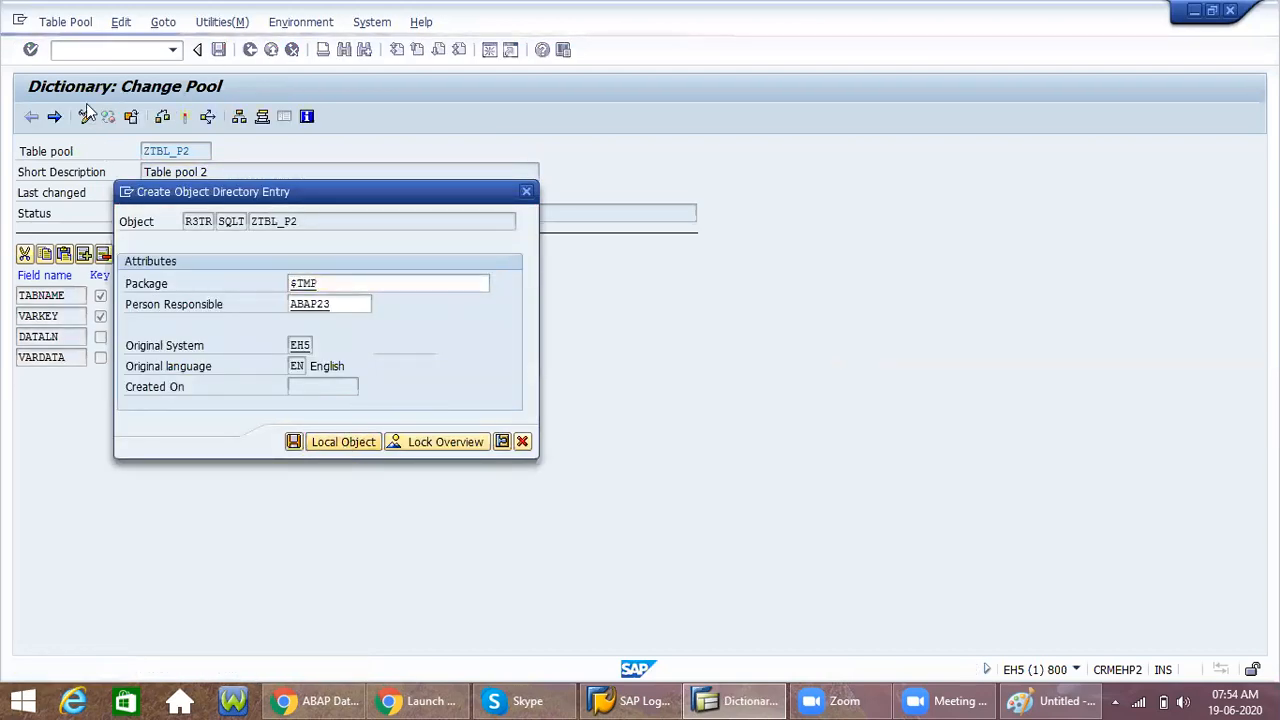
# Step: Check table pool ZTBL_P2 for consistency and activate it, declining to display the activation log
pyautogui.click(162, 116)
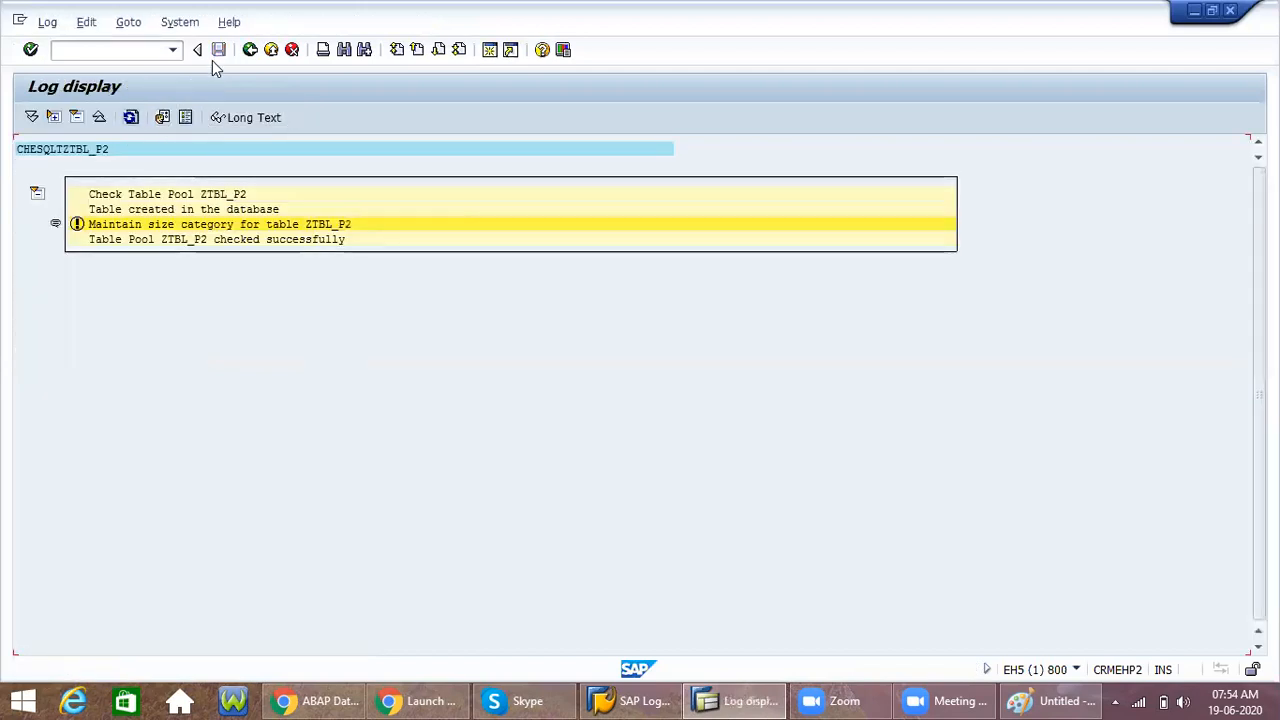
pyautogui.click(250, 49)
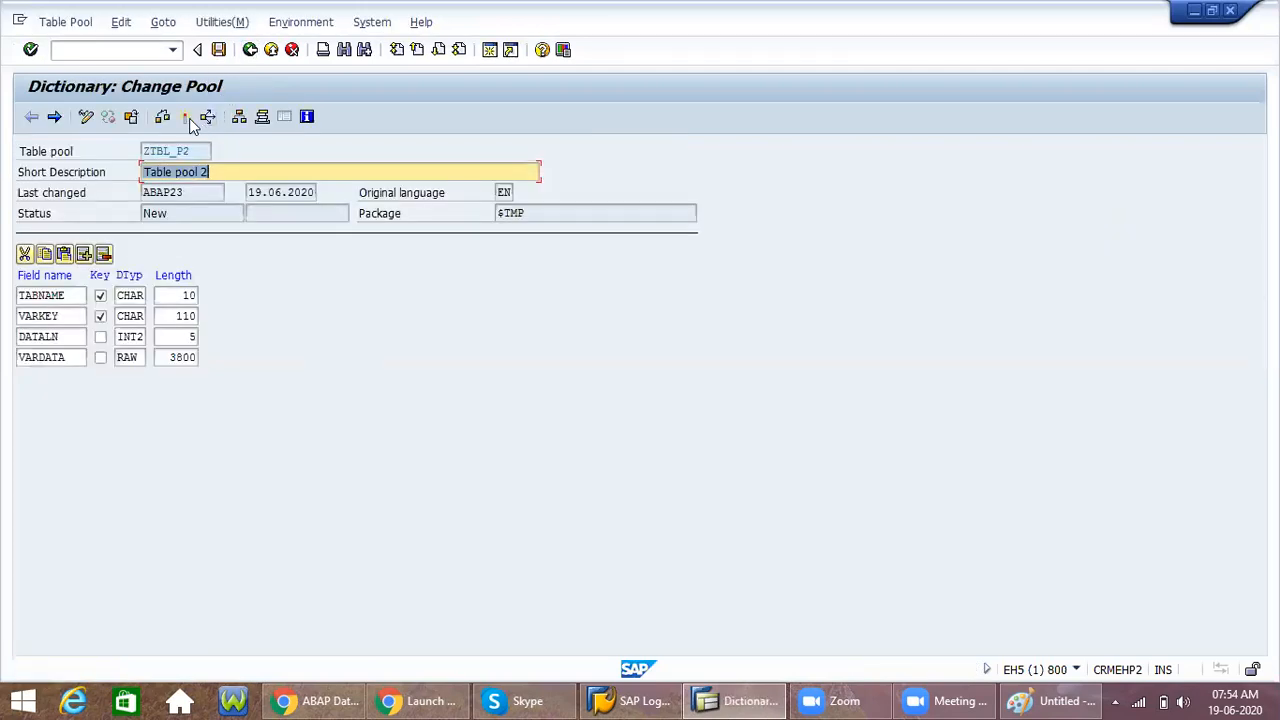
pyautogui.click(187, 118)
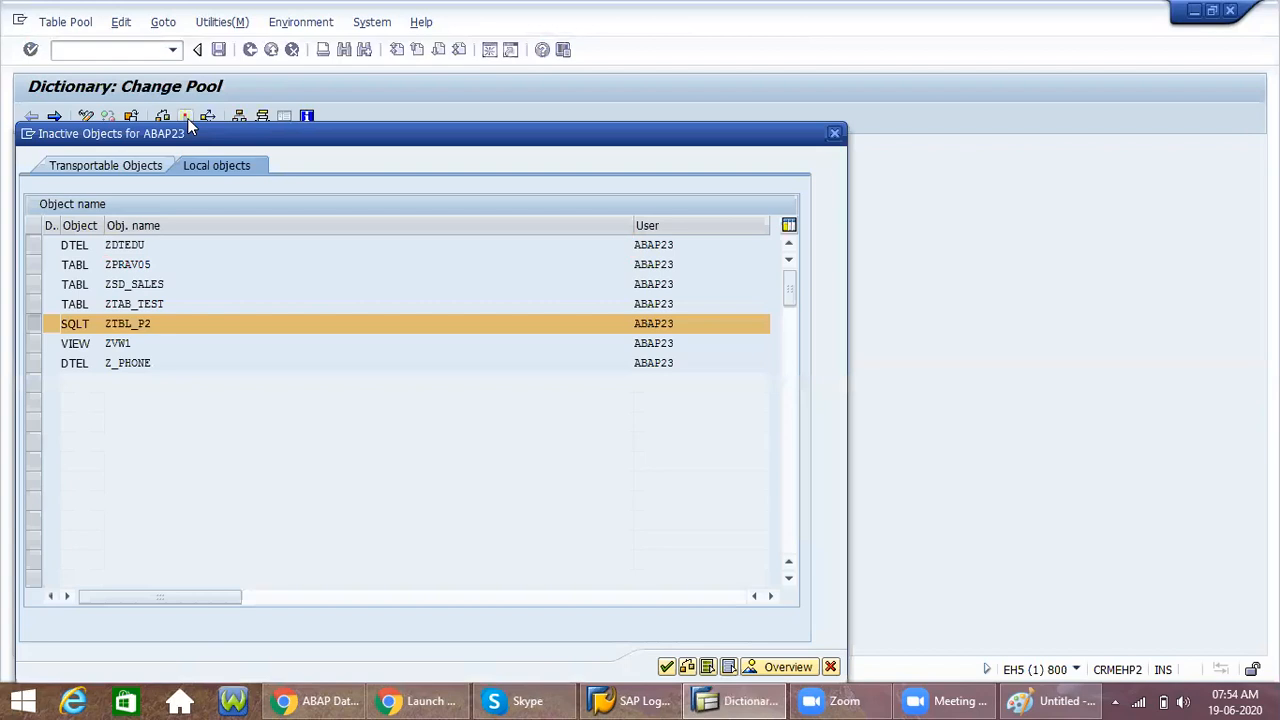
pyautogui.press('Return')
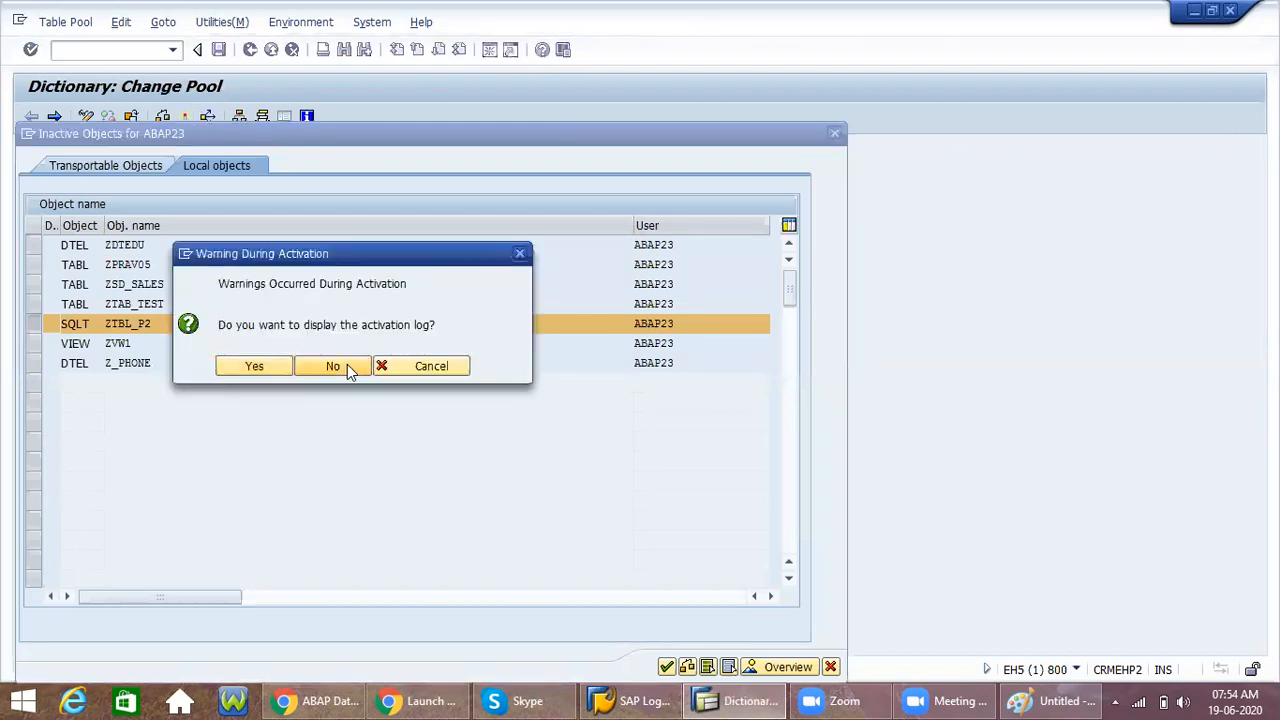
pyautogui.click(334, 366)
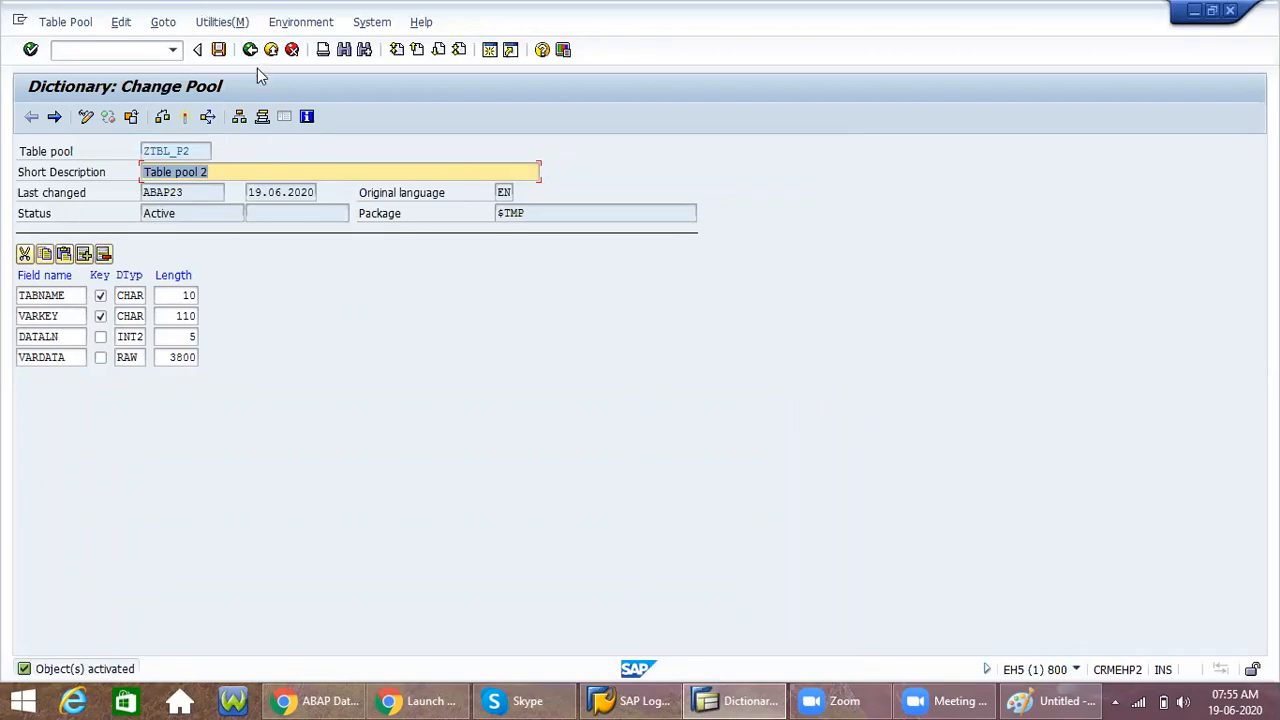
# Step: Return to the dictionary's initial screen and display the database table YBUS_TAB
pyautogui.click(163, 23)
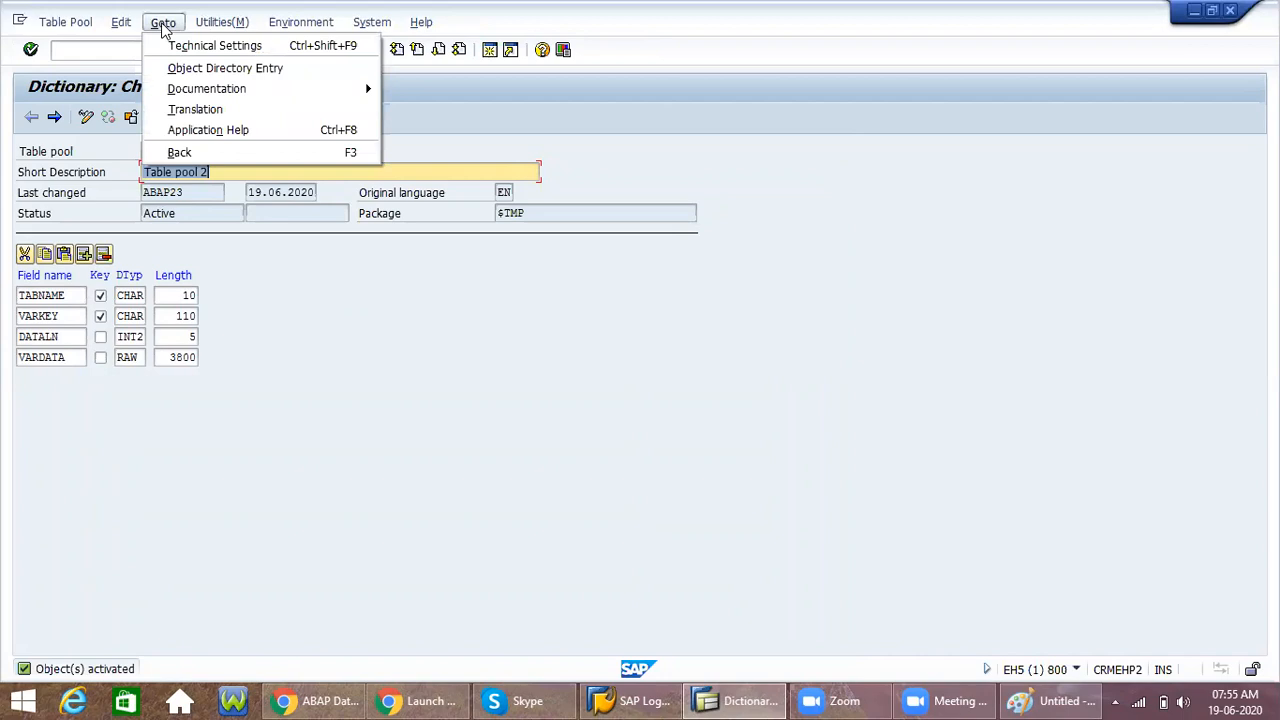
pyautogui.click(625, 150)
pyautogui.click(250, 49)
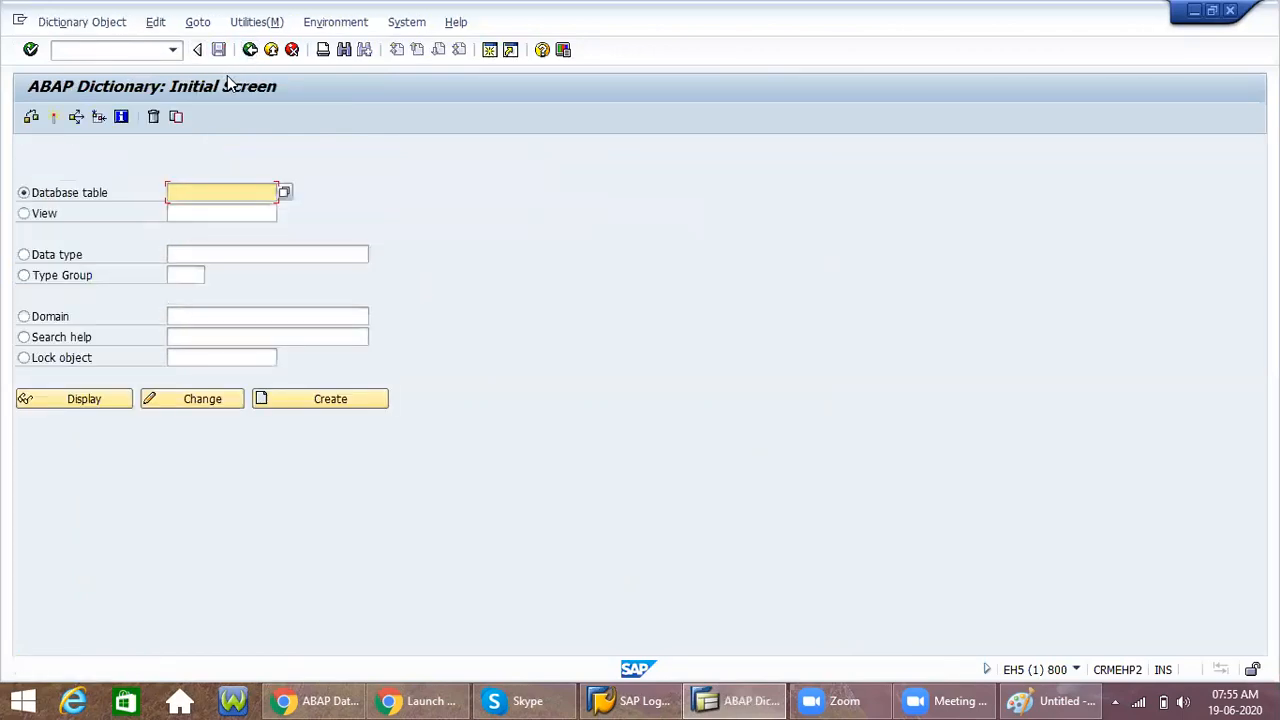
pyautogui.click(197, 21)
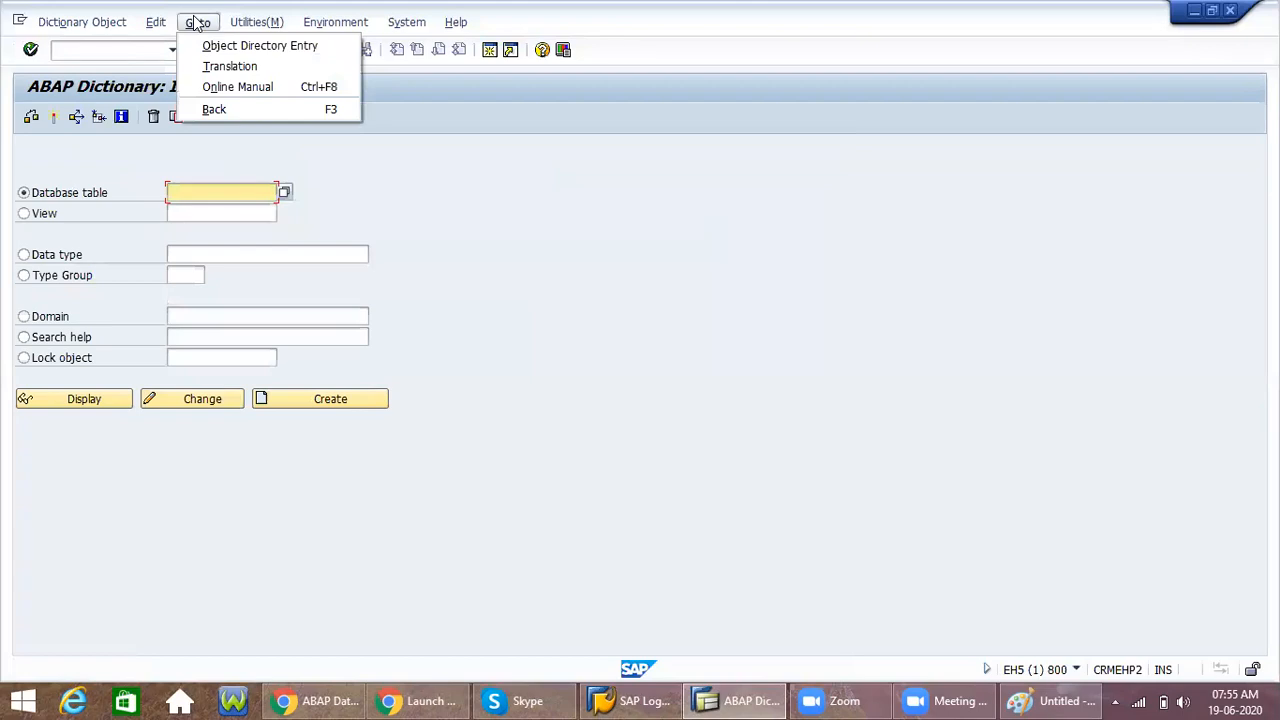
pyautogui.click(388, 152)
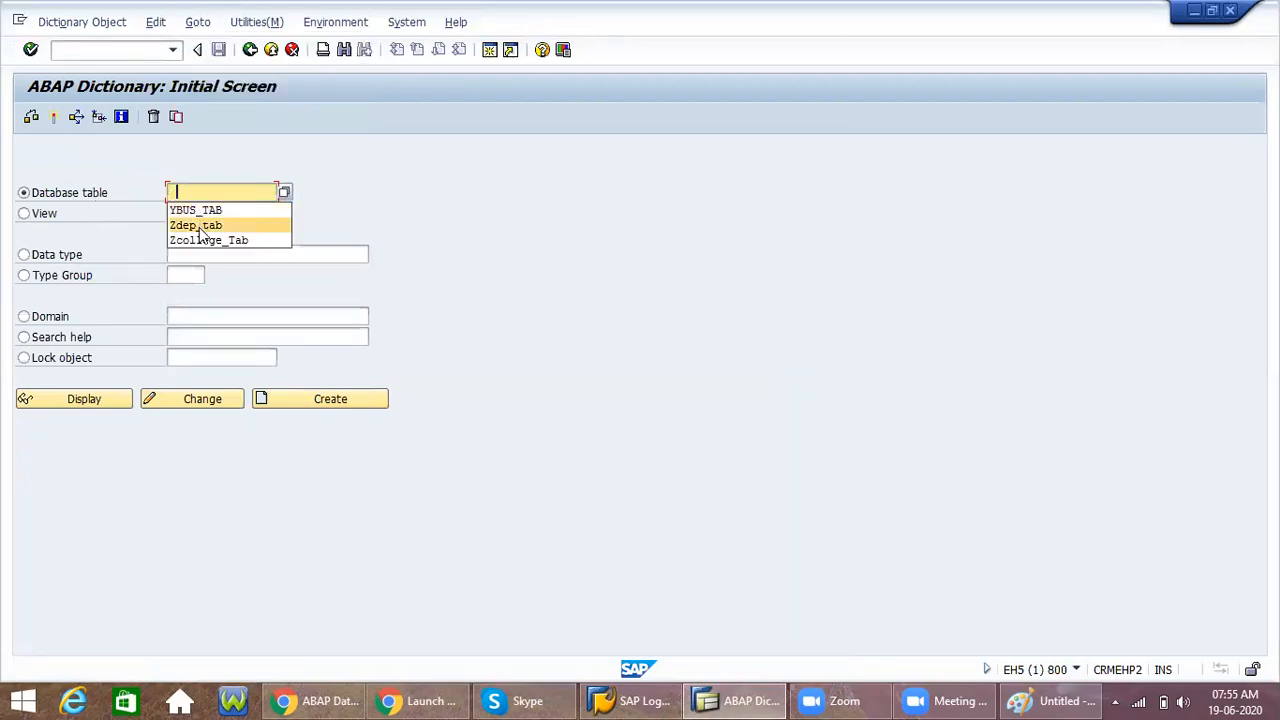
pyautogui.press('BackSpace')
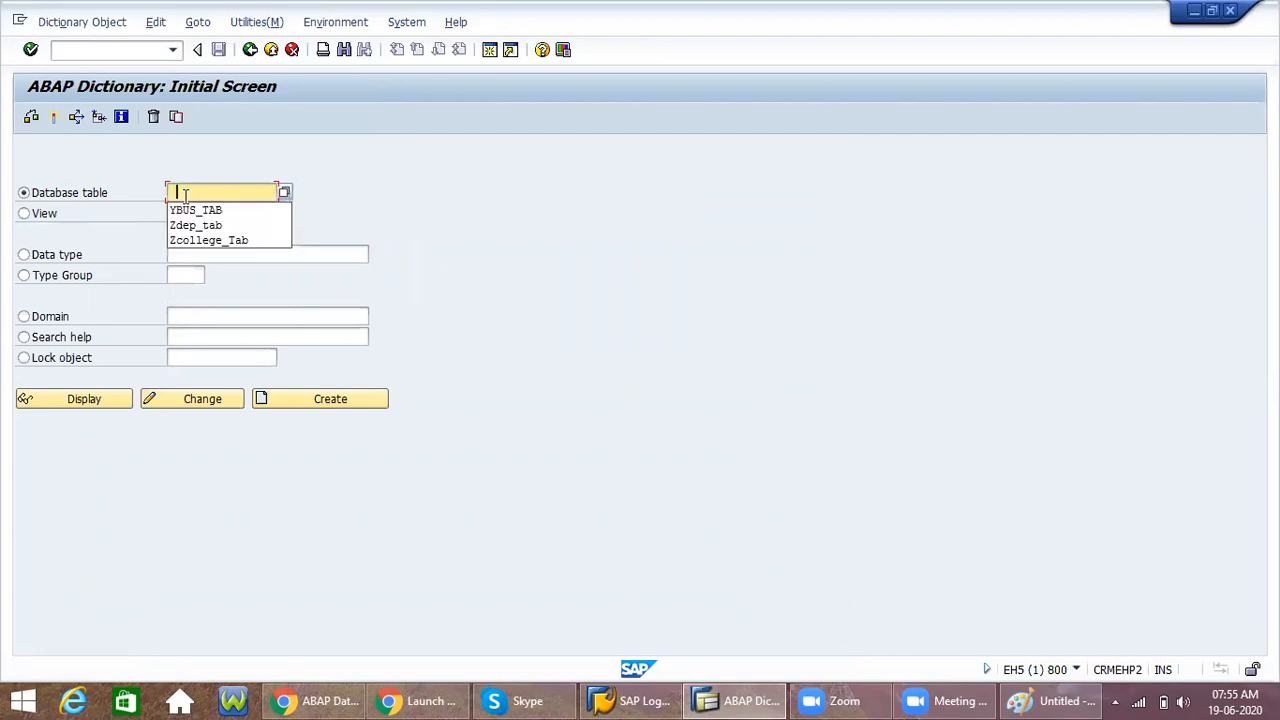
pyautogui.click(190, 211)
pyautogui.click(86, 399)
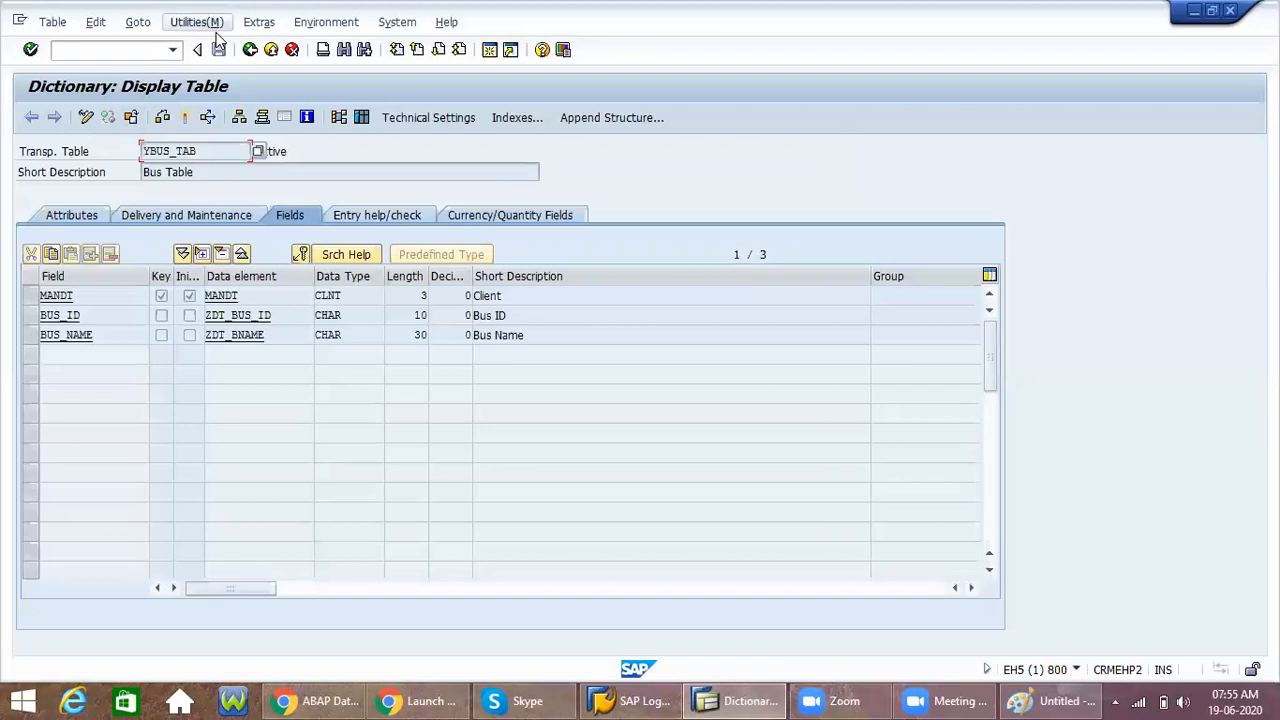
# Step: Switch YBUS_TAB to change mode and view its available table categories, cancelling without choosing a different one
pyautogui.click(259, 21)
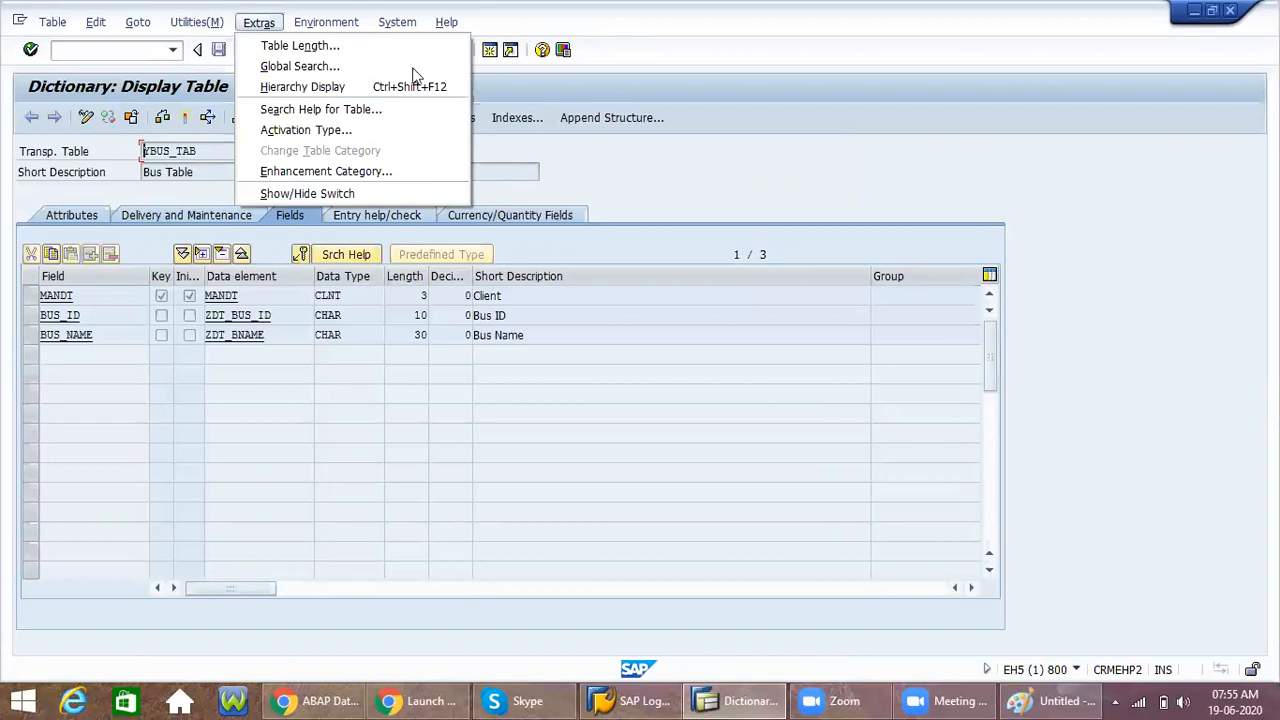
pyautogui.click(662, 133)
pyautogui.click(85, 118)
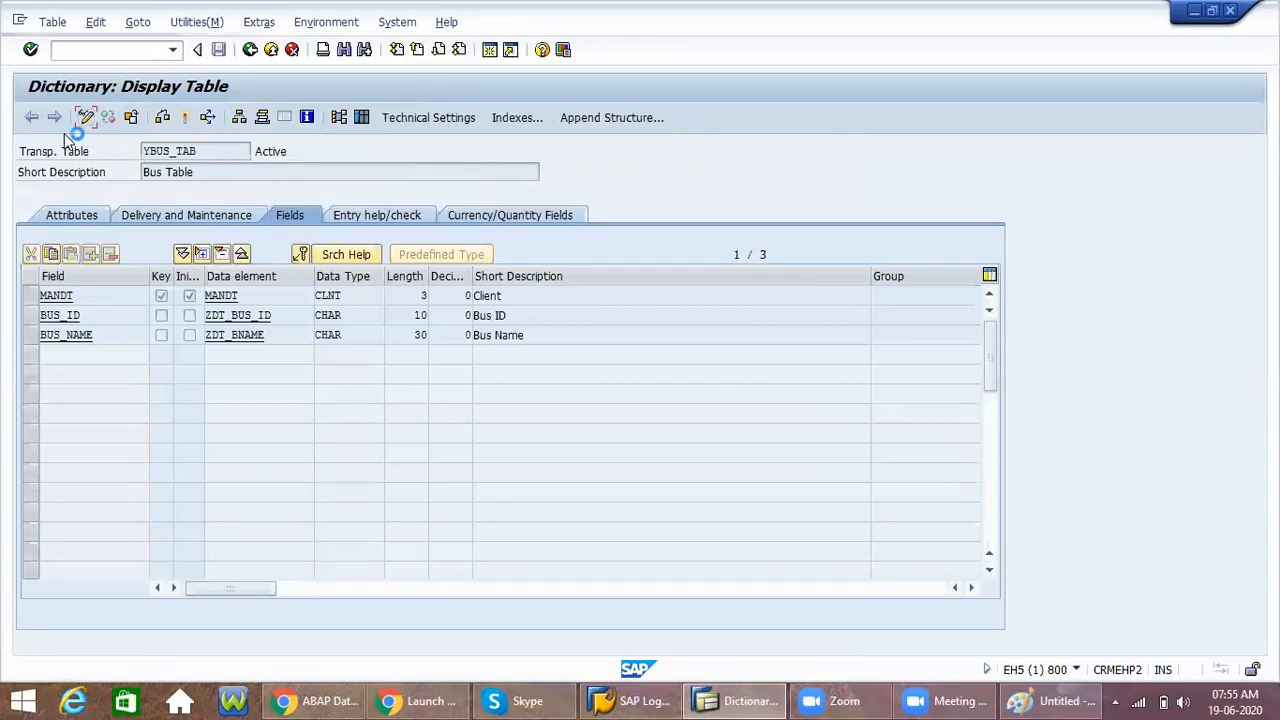
pyautogui.click(252, 23)
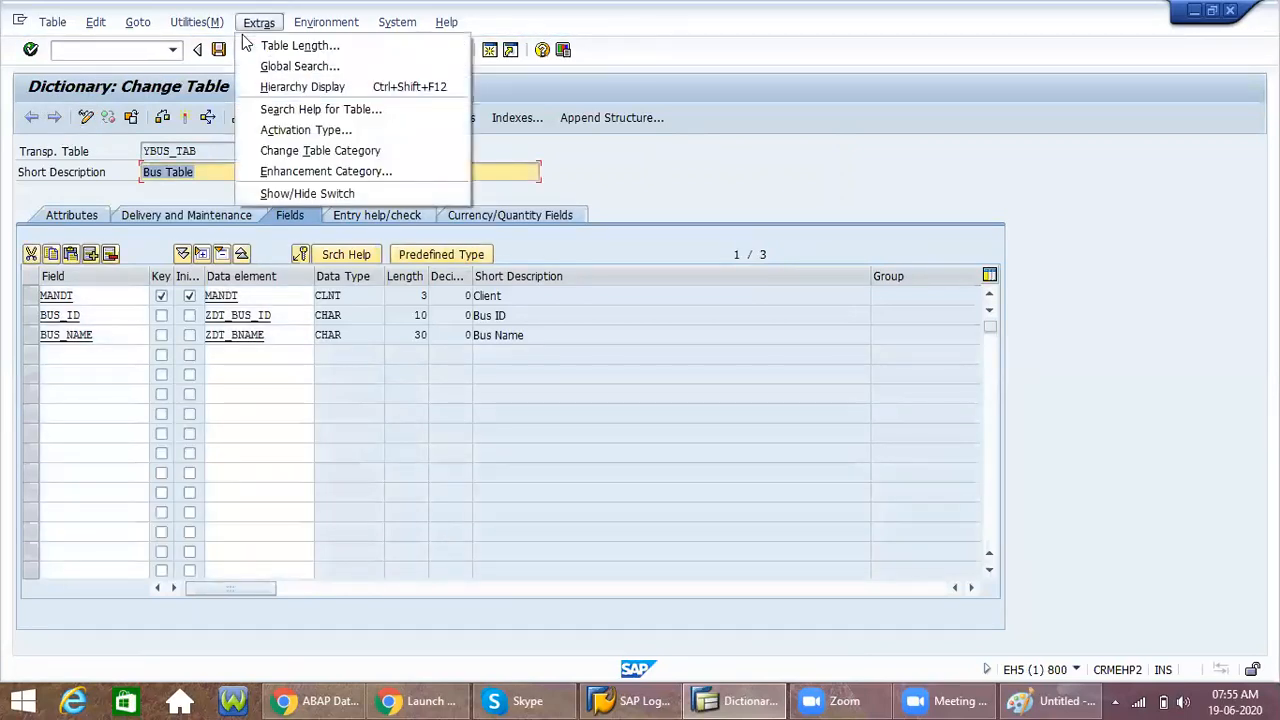
pyautogui.click(313, 150)
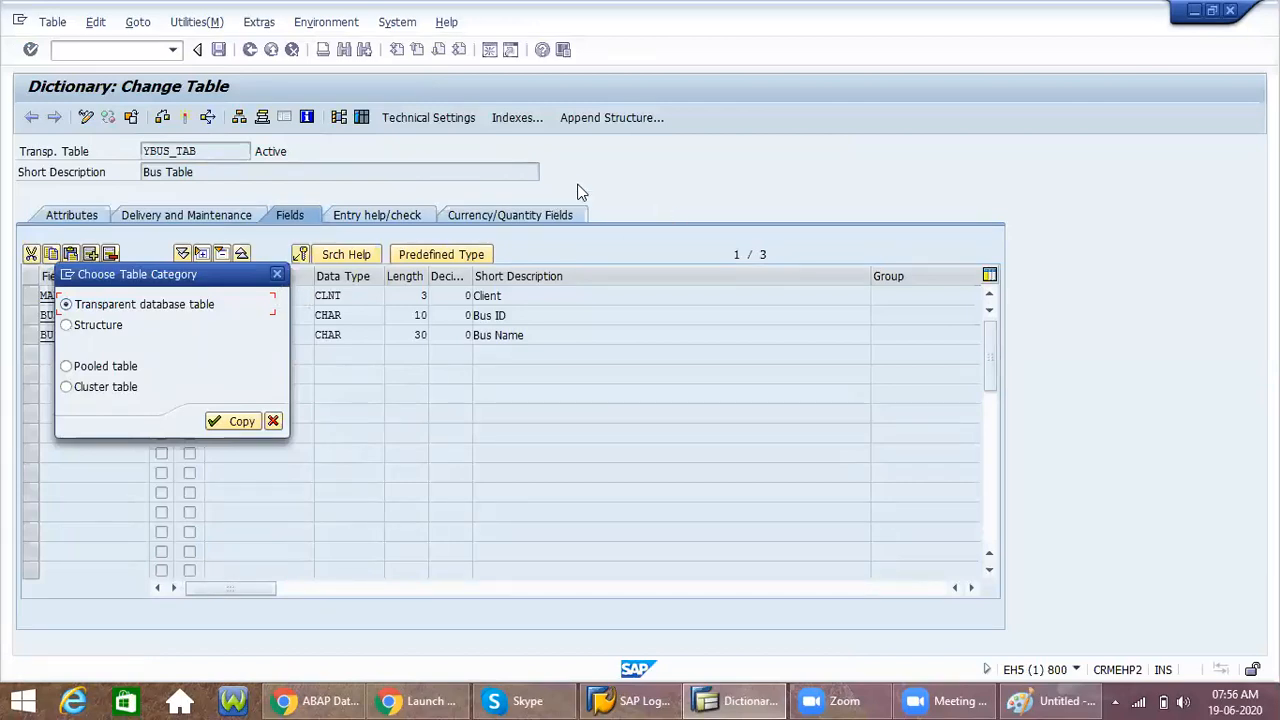
pyautogui.click(273, 421)
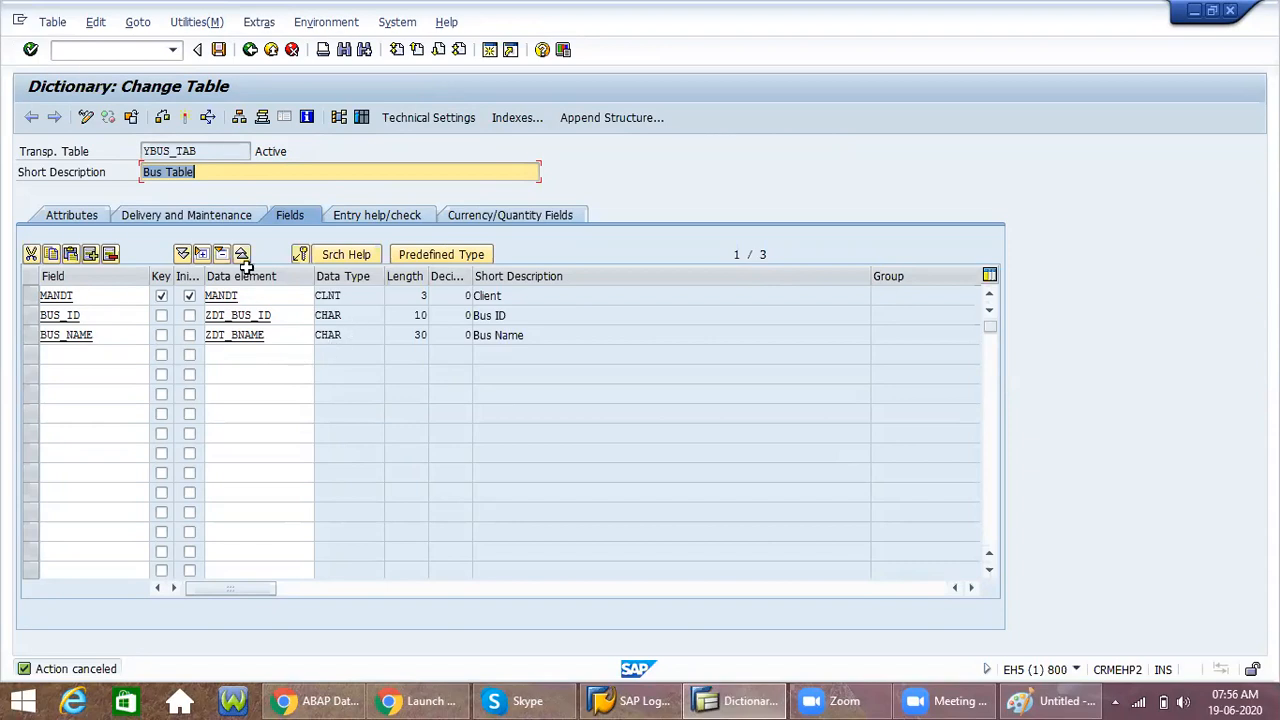
# Step: Return to the dictionary's initial screen and create a new database table named YPool_tab
pyautogui.click(250, 50)
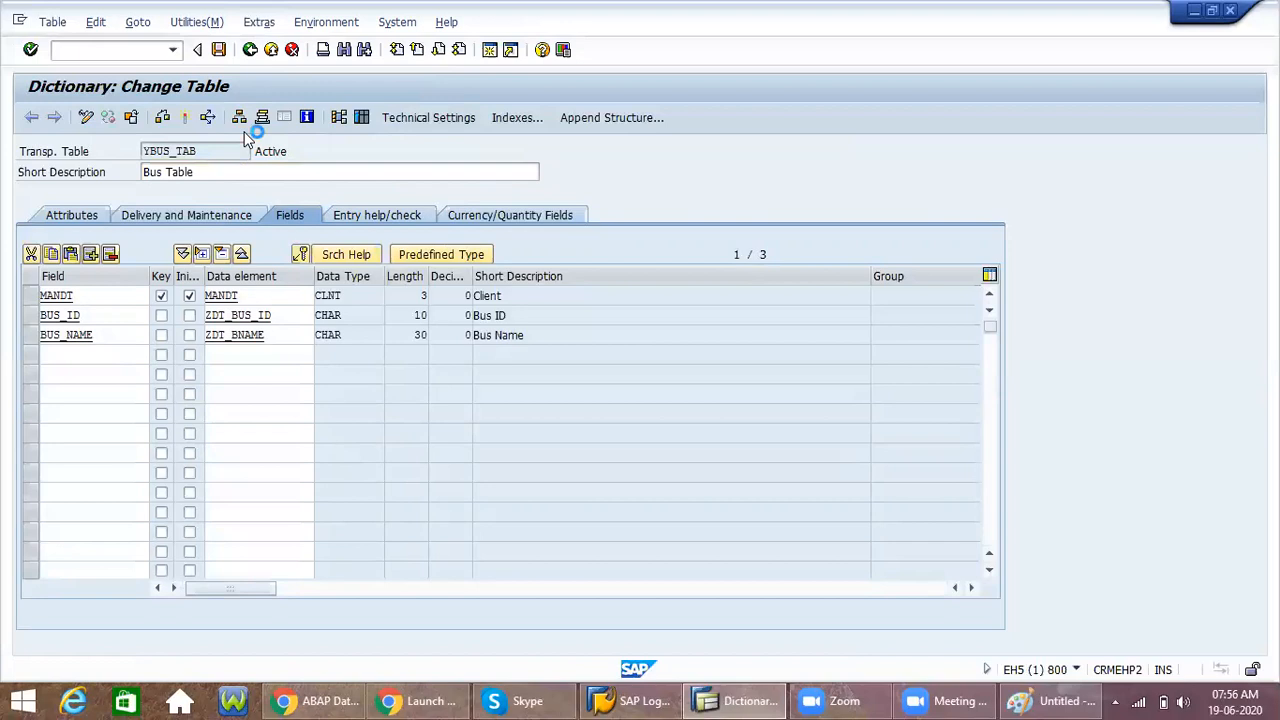
pyautogui.click(240, 197)
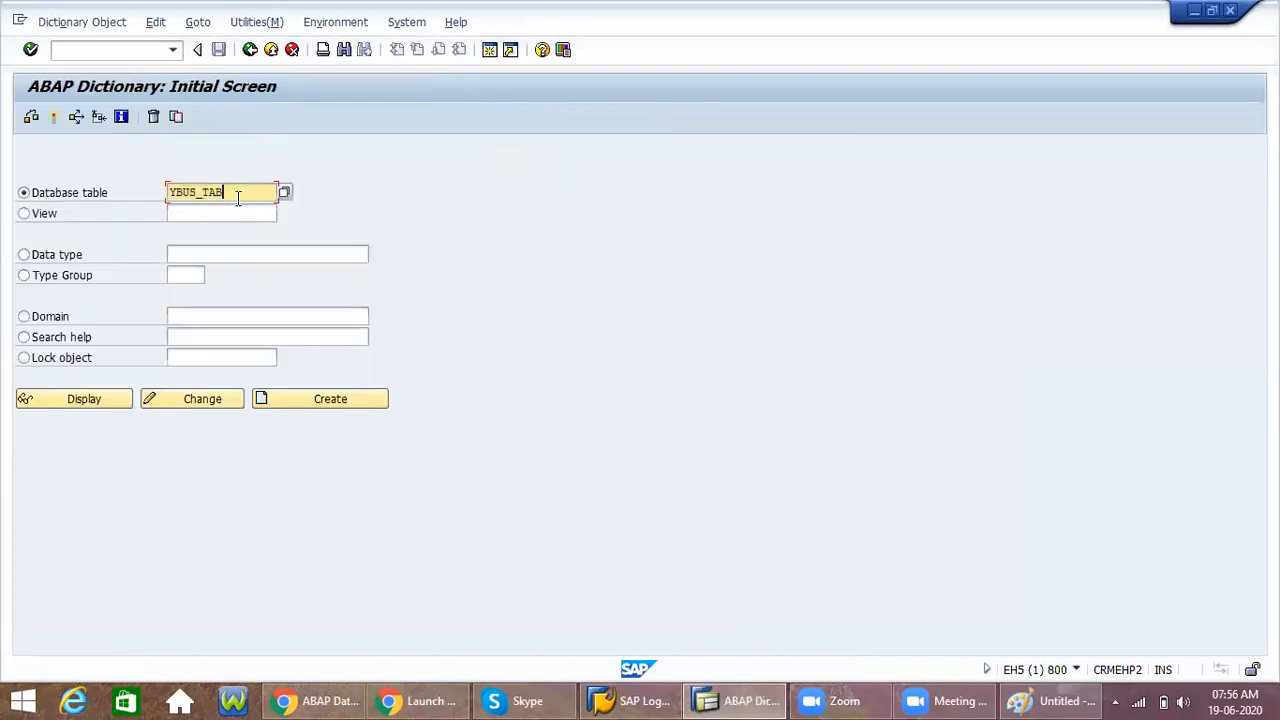
pyautogui.press('BackSpace')
pyautogui.press('BackSpace')
pyautogui.press('BackSpace')
pyautogui.press('BackSpace')
pyautogui.press('BackSpace')
pyautogui.press('BackSpace')
pyautogui.press('BackSpace')
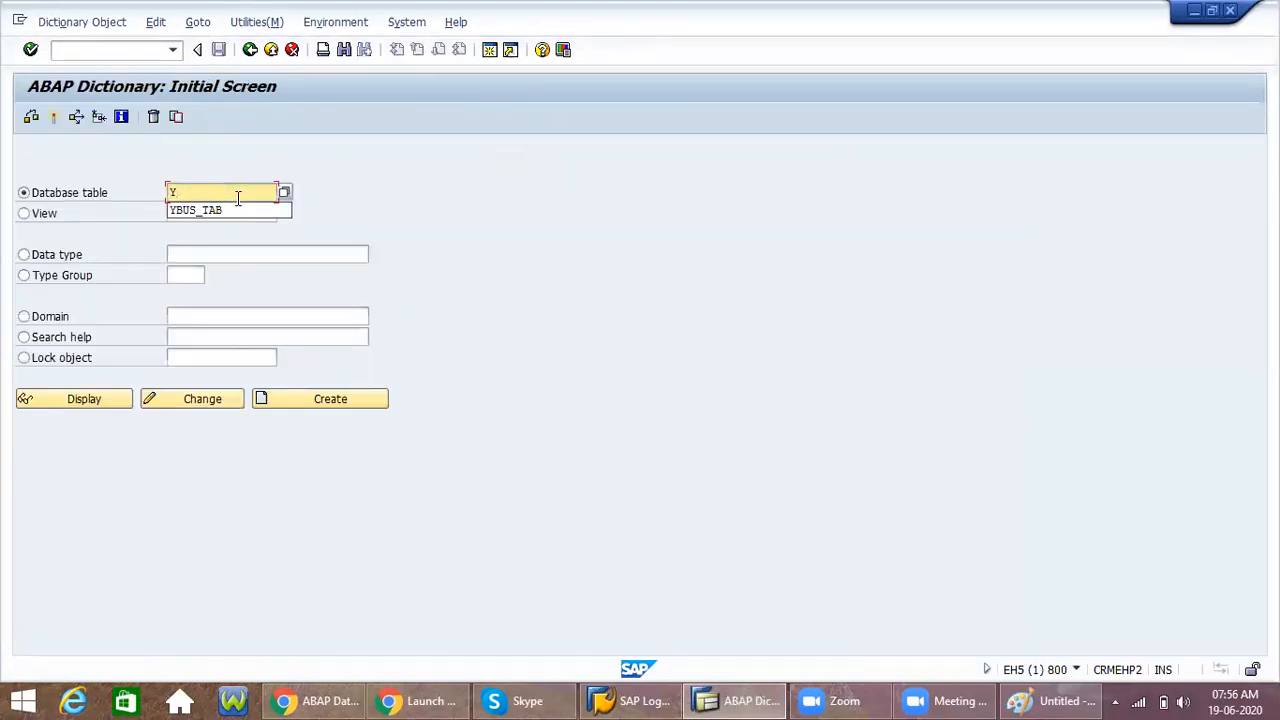
pyautogui.write('Po')
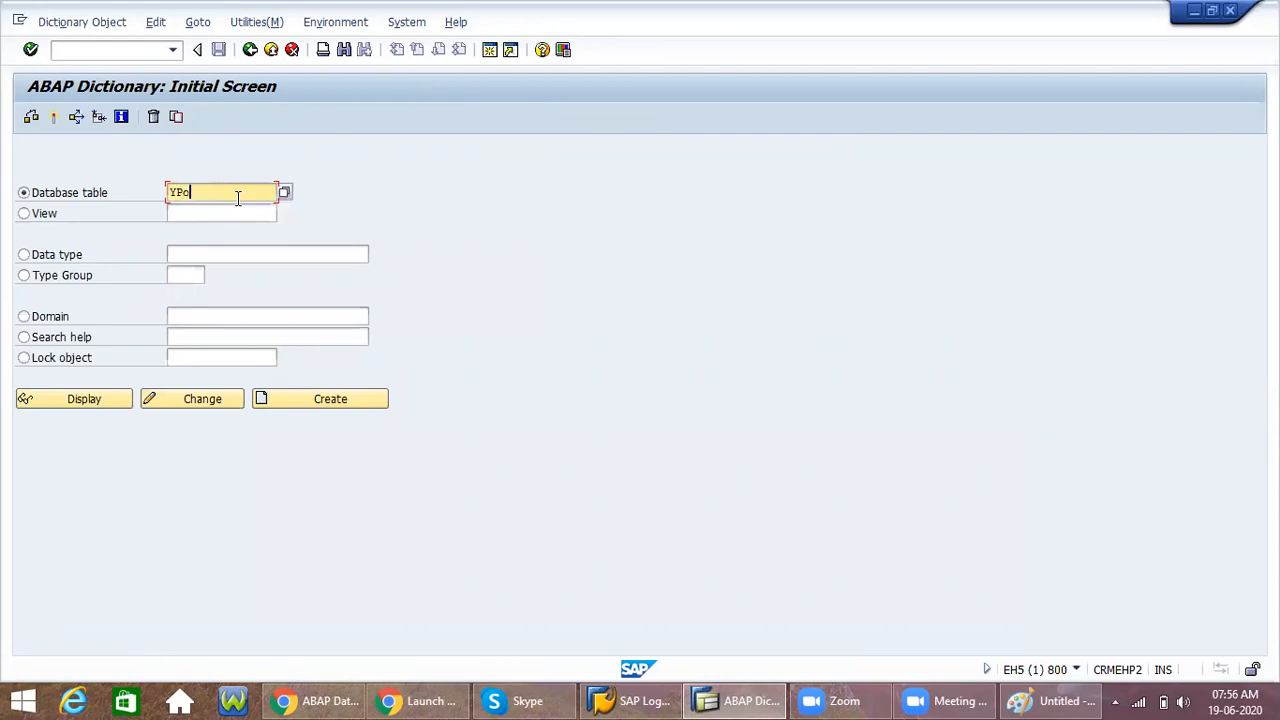
pyautogui.write('ol_tab')
pyautogui.click(296, 405)
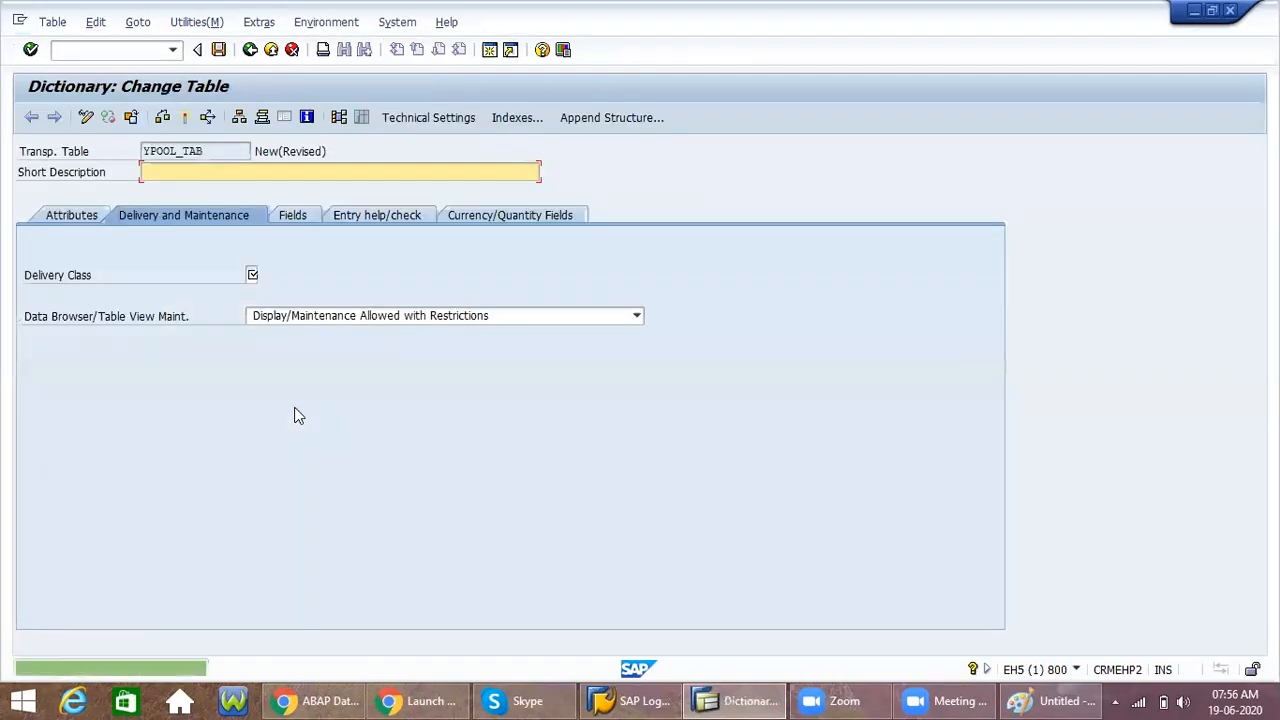
# Step: Describe the new table as "Pool Table", with delivery class A and data browser maintenance set to Display/Maintenance Allowed
pyautogui.write('Pool Table')
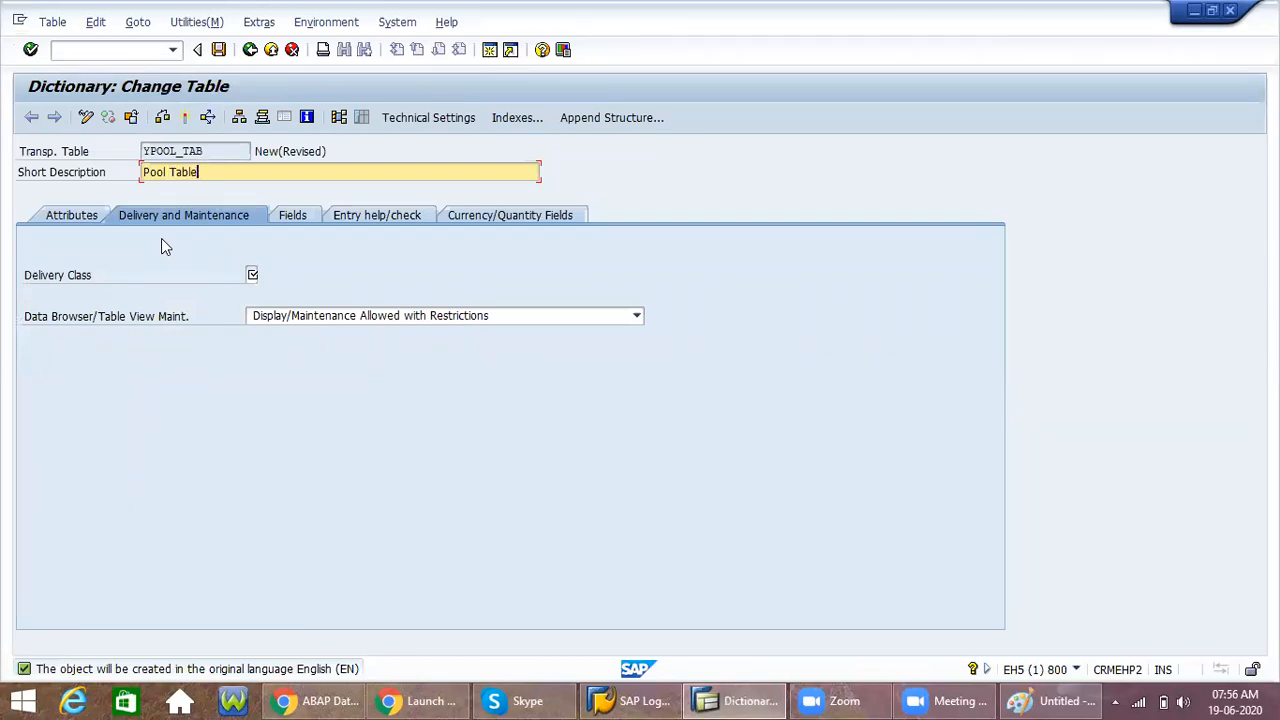
pyautogui.click(252, 274)
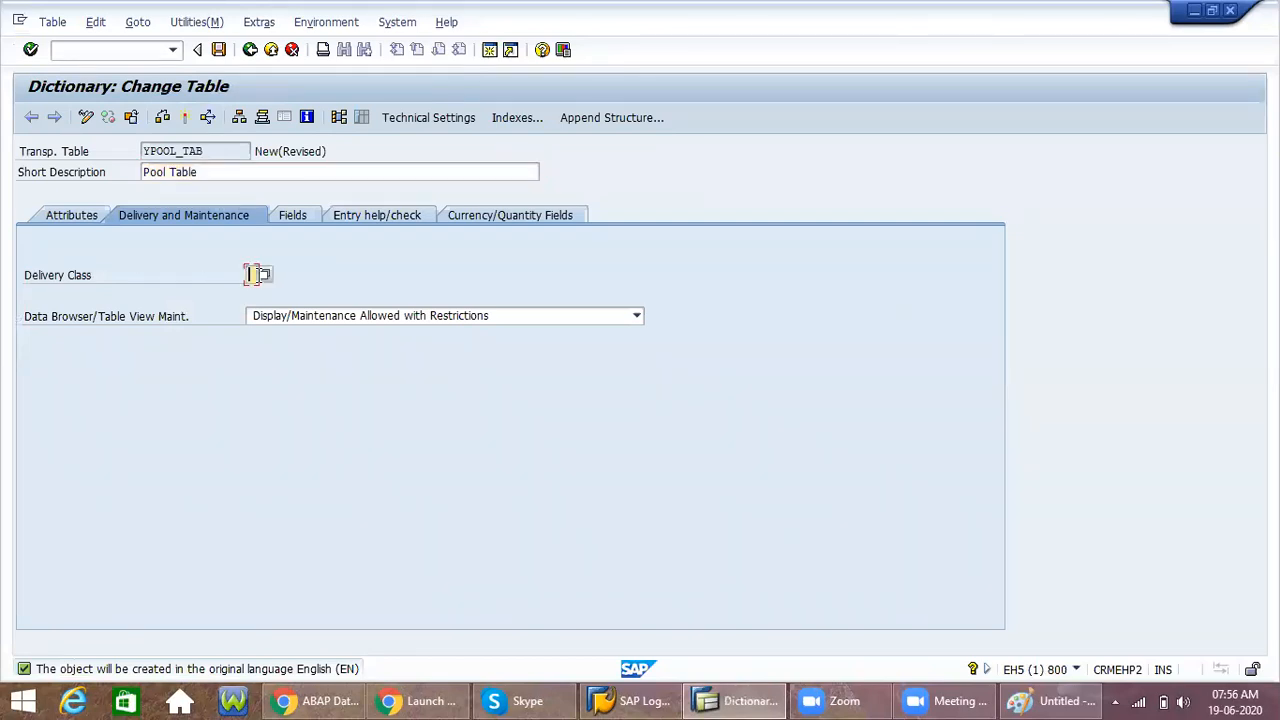
pyautogui.click(257, 292)
pyautogui.click(343, 318)
pyautogui.click(343, 348)
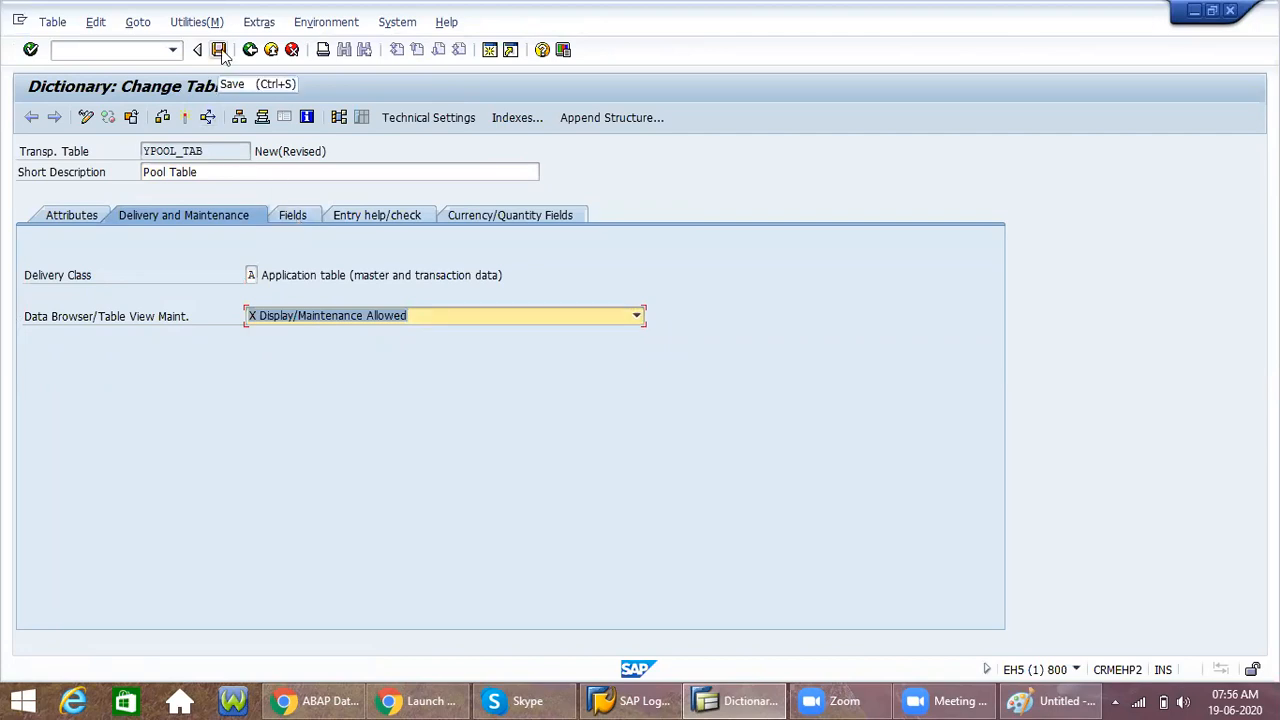
# Step: Change the table category of YPOOL_TAB to Pooled table
pyautogui.click(258, 22)
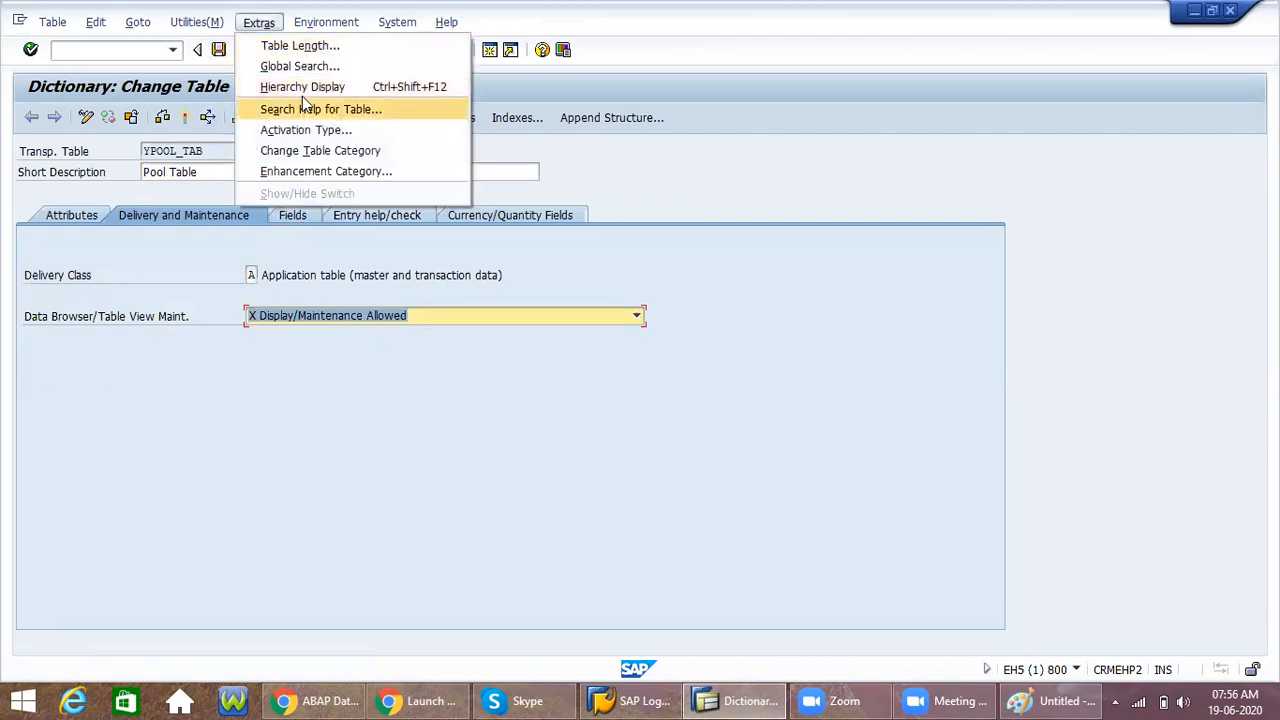
pyautogui.click(325, 152)
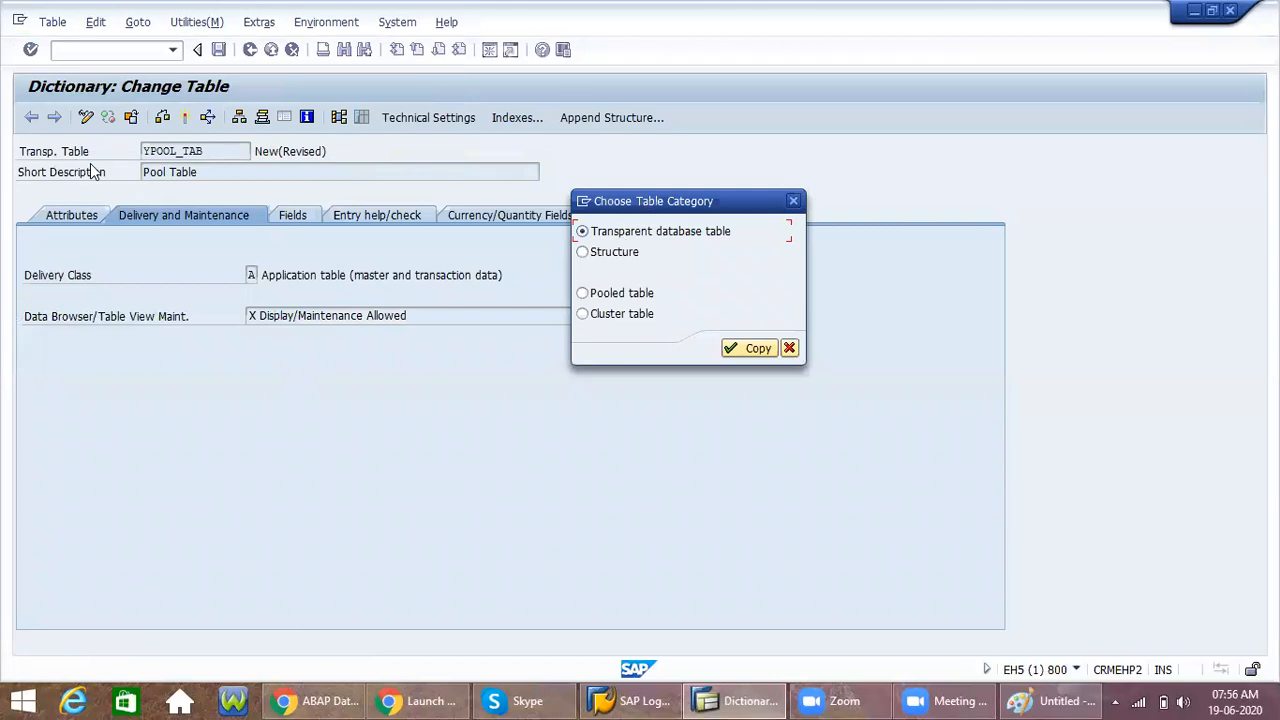
pyautogui.click(583, 293)
pyautogui.click(760, 349)
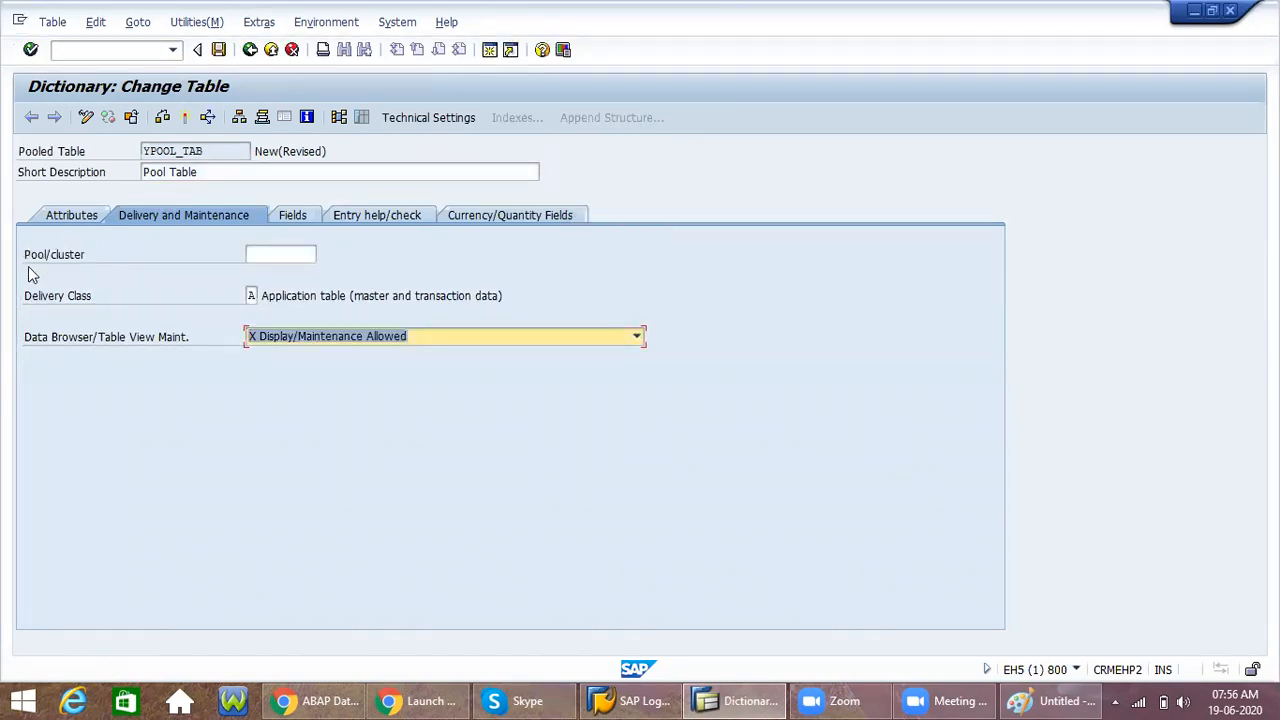
# Step: Assign YPOOL_TAB to a table pool whose name begins with "ztb" in its Pool/cluster setting
pyautogui.click(90, 249)
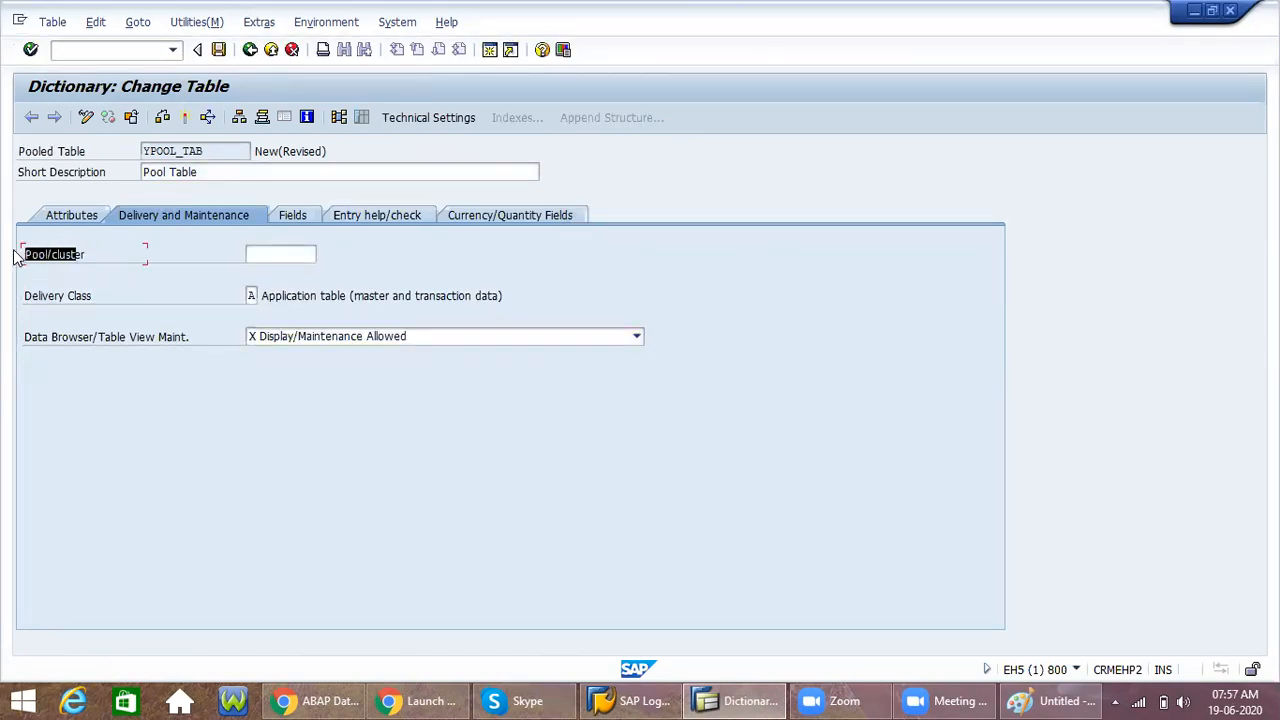
pyautogui.moveTo(102, 257); pyautogui.dragTo(40, 254)
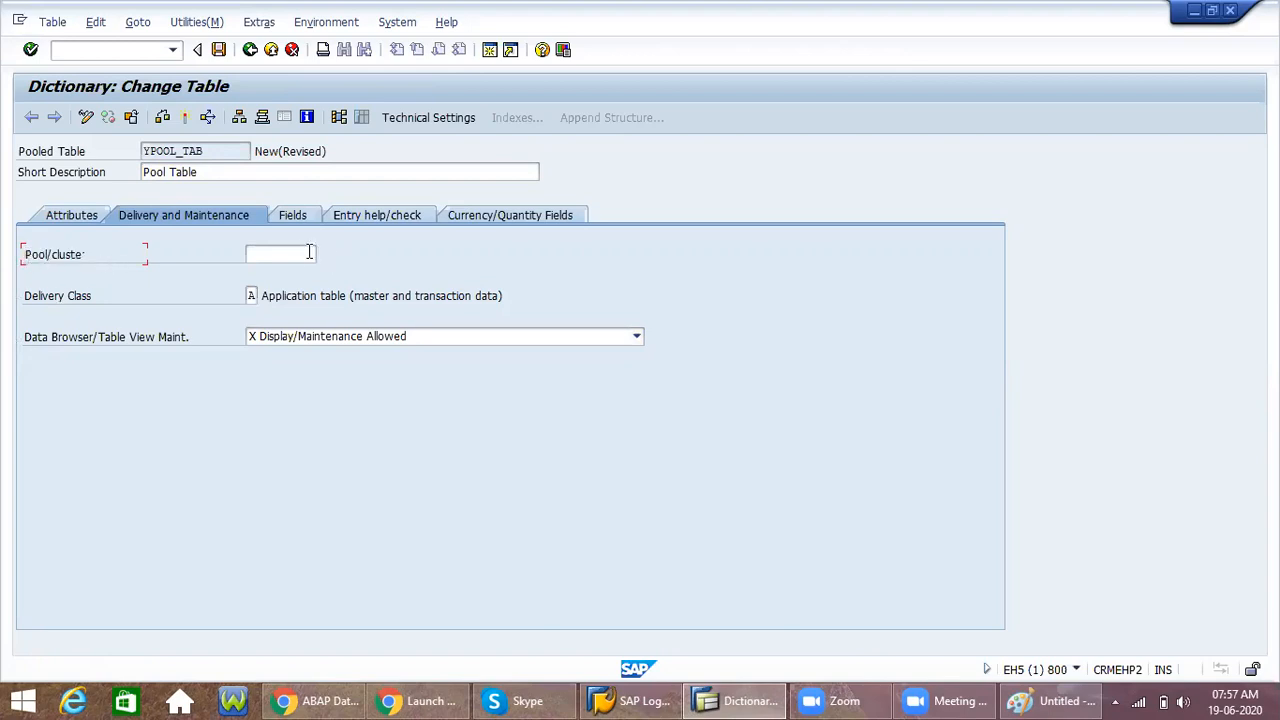
pyautogui.click(299, 252)
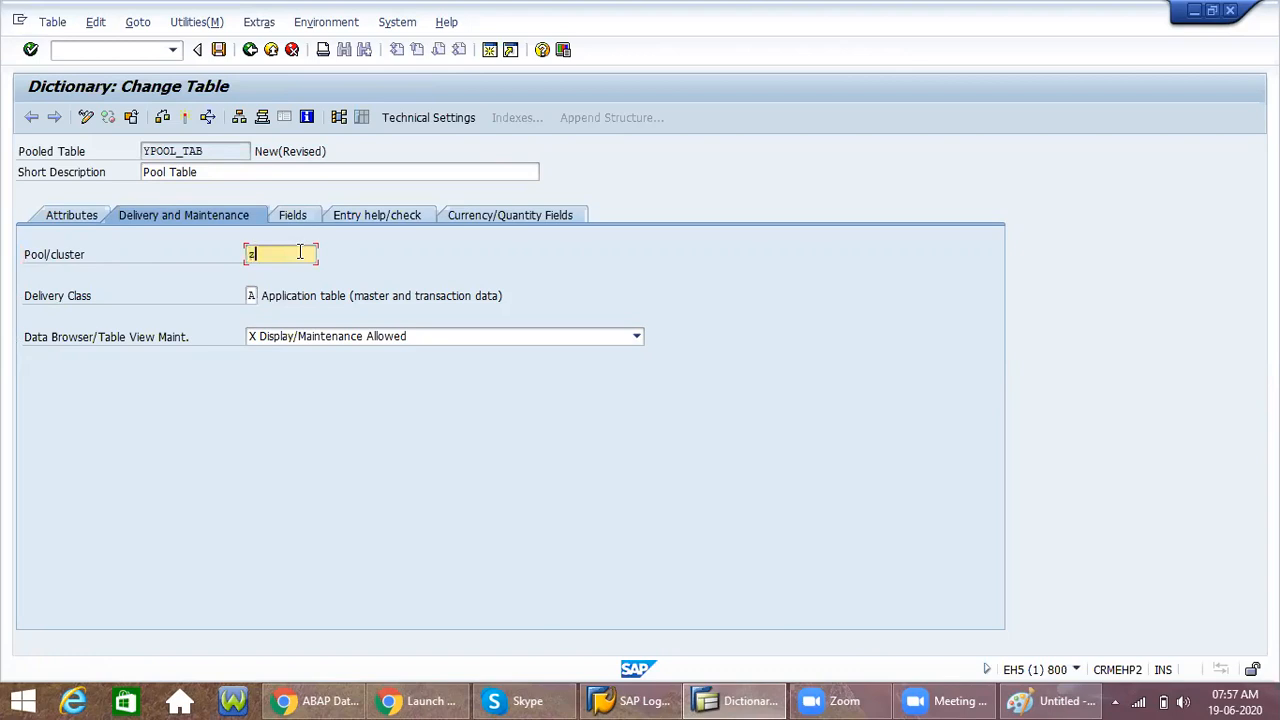
pyautogui.write('ztb')
pyautogui.press('Return')
# Step: Open the field definitions of YPOOL_TAB and briefly consult the pool and cluster table diagram in Paint
pyautogui.click(296, 213)
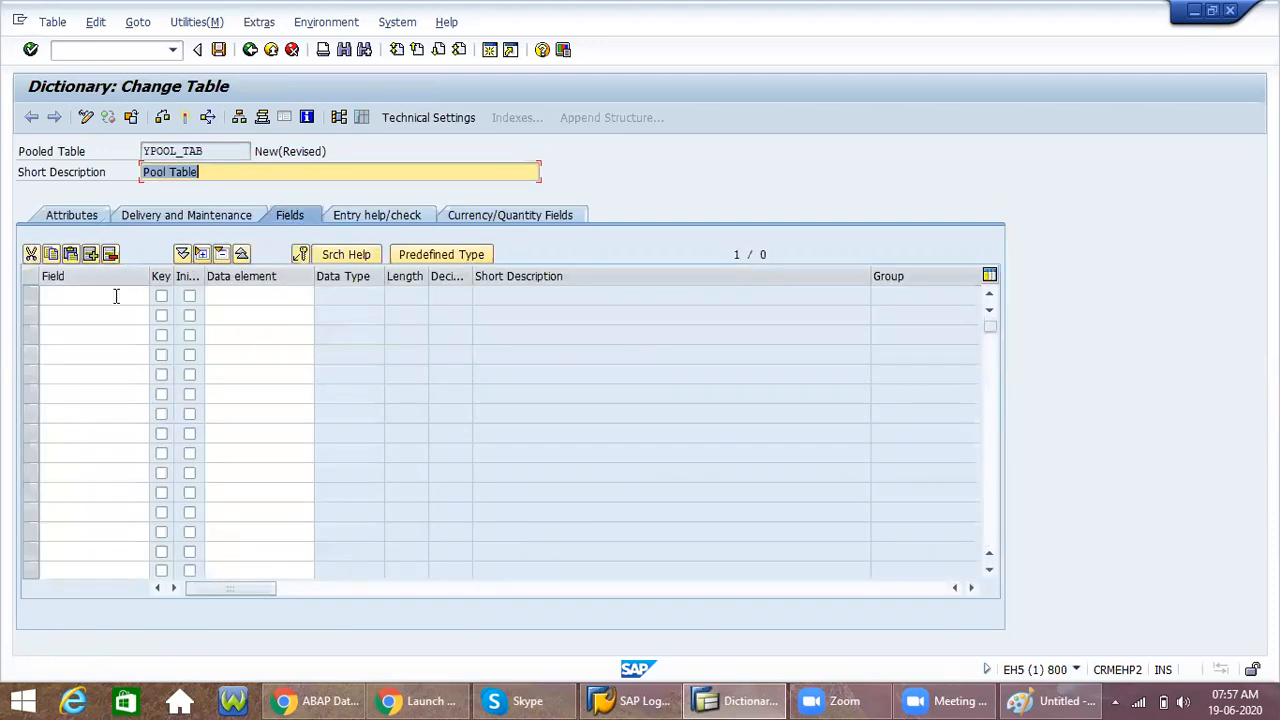
pyautogui.click(116, 296)
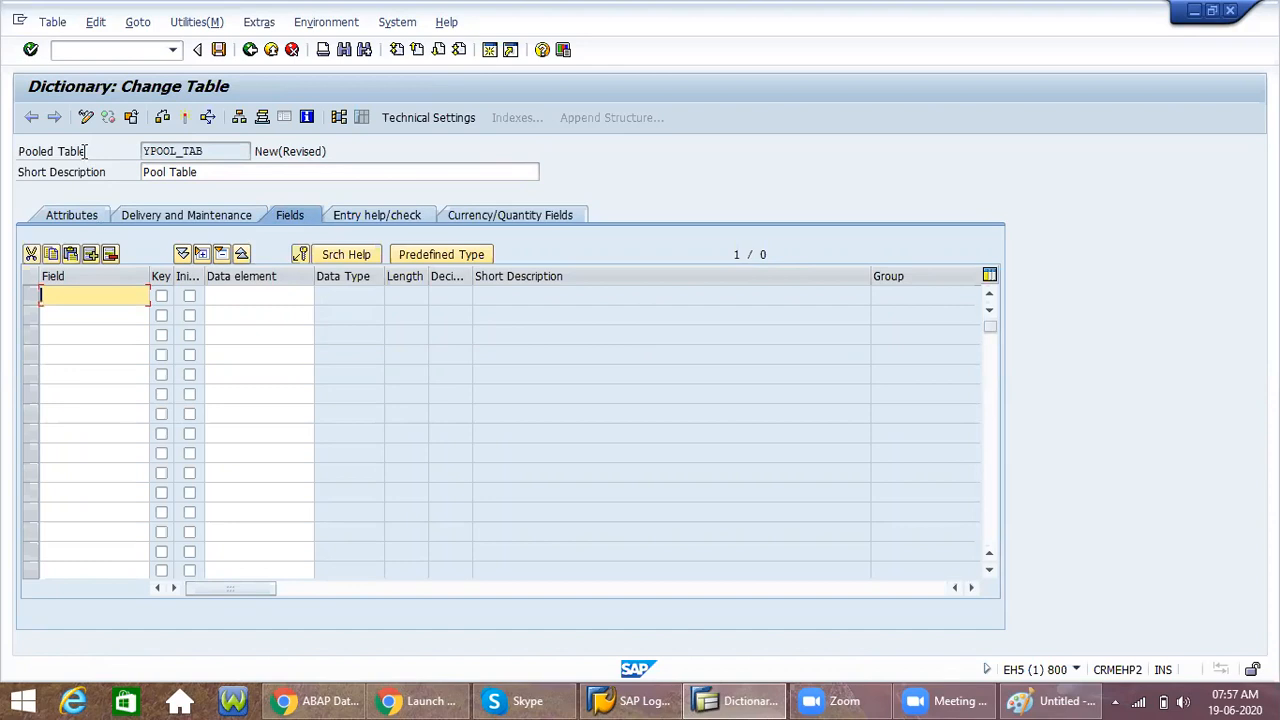
pyautogui.click(1062, 700)
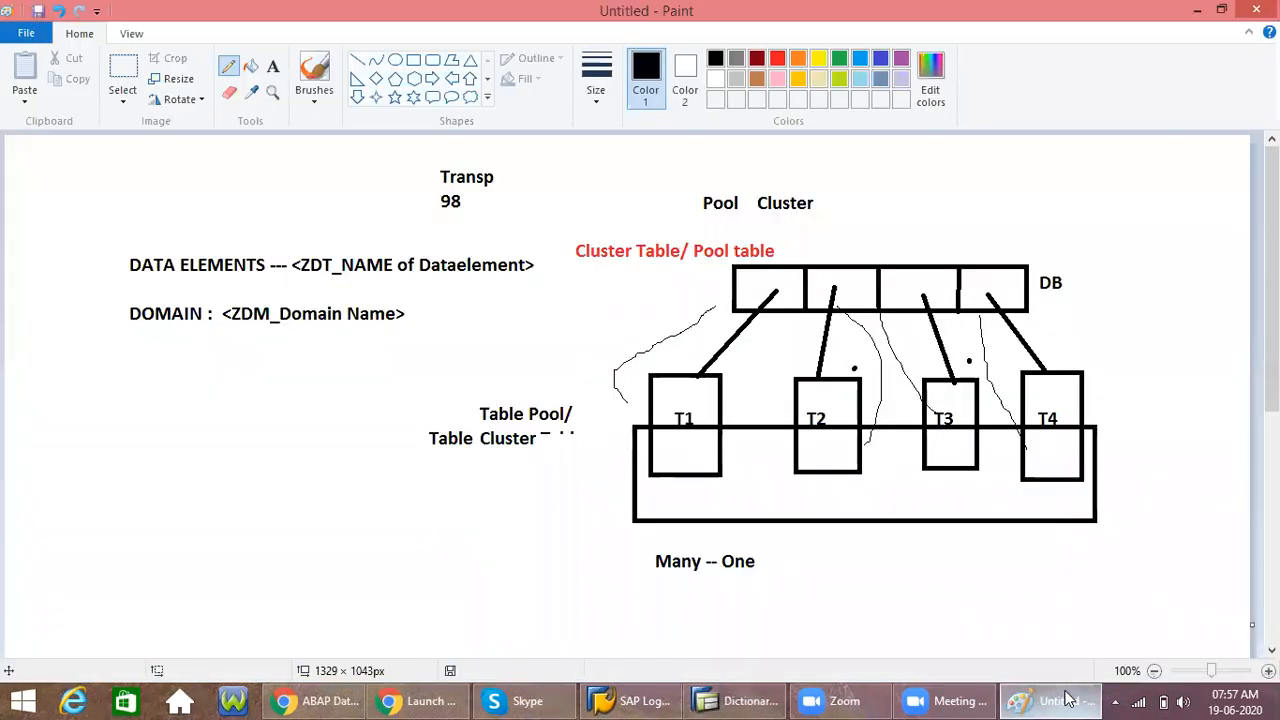
pyautogui.click(1062, 700)
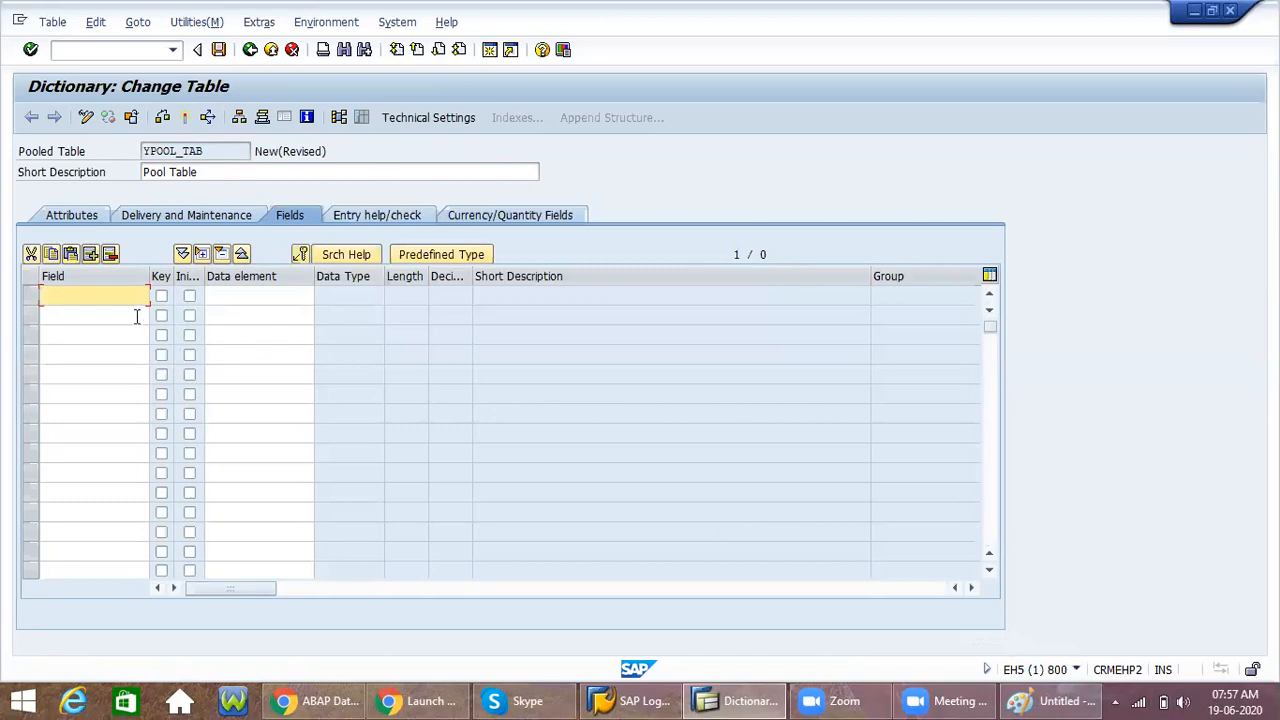
# Step: Add the field mandt with data element mandt, marked as both key and initial value
pyautogui.write('ma')
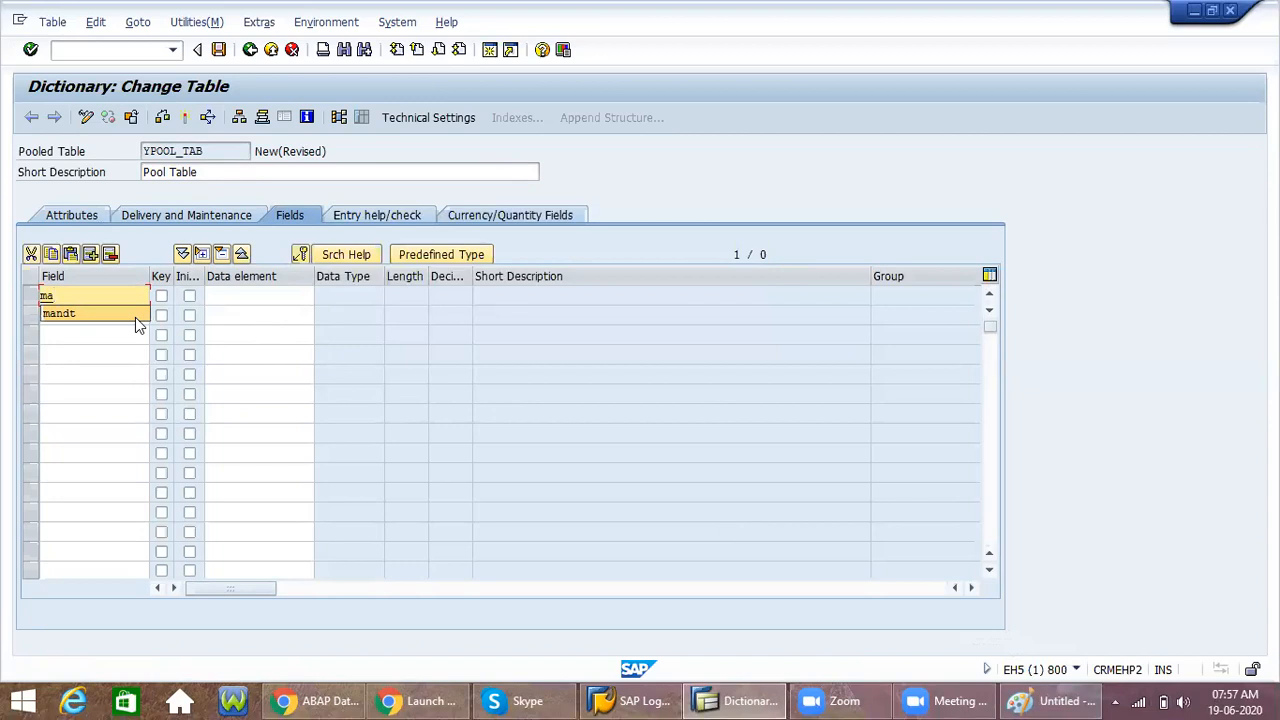
pyautogui.click(135, 317)
pyautogui.click(161, 297)
pyautogui.click(190, 297)
pyautogui.click(228, 296)
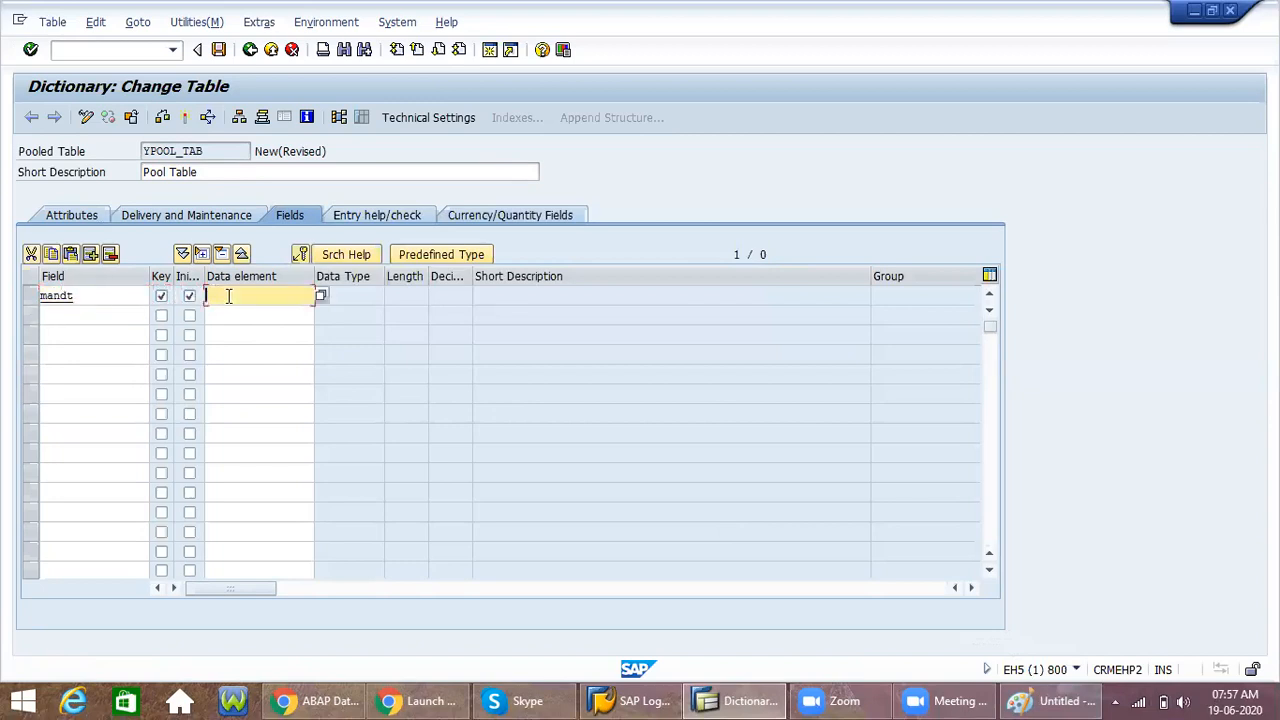
pyautogui.write('ma')
pyautogui.click(224, 313)
pyautogui.press('Return')
# Step: Add the non-key field emp_no with data element zemp_no and save YPOOL_TAB as a local object
pyautogui.click(127, 317)
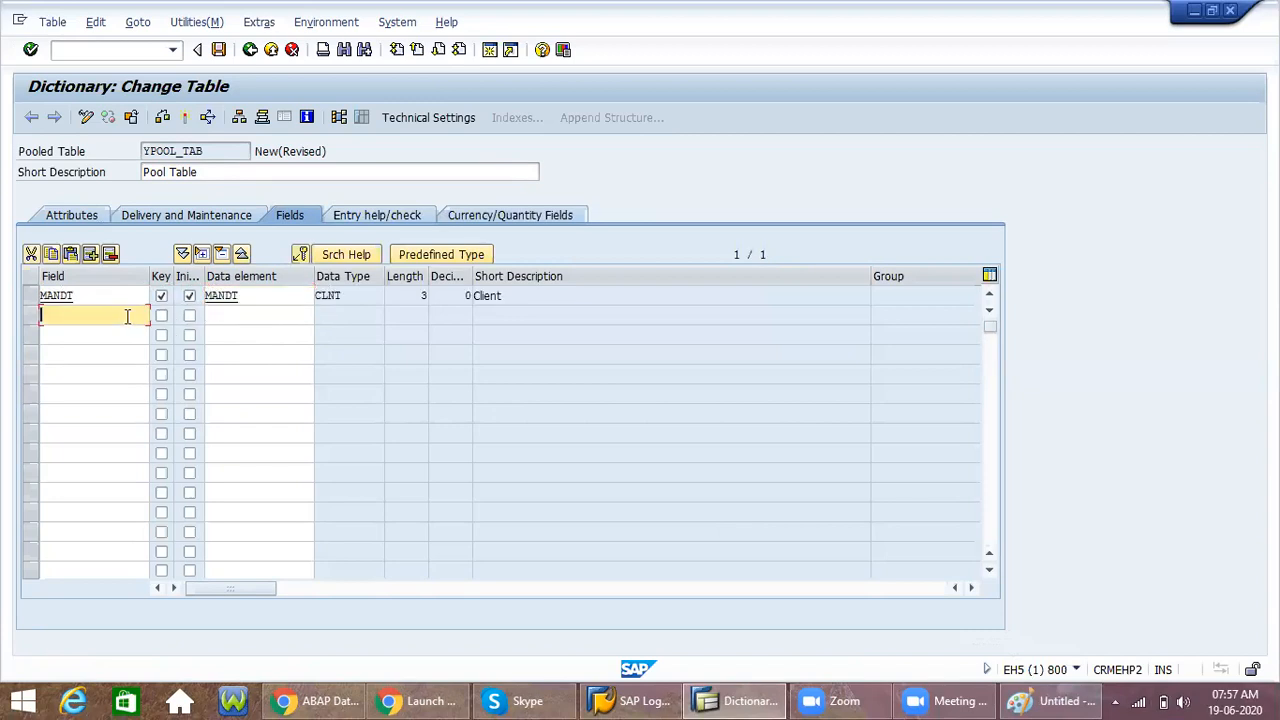
pyautogui.write('emp_no')
pyautogui.press('Tab')
pyautogui.press('Tab')
pyautogui.press('Tab')
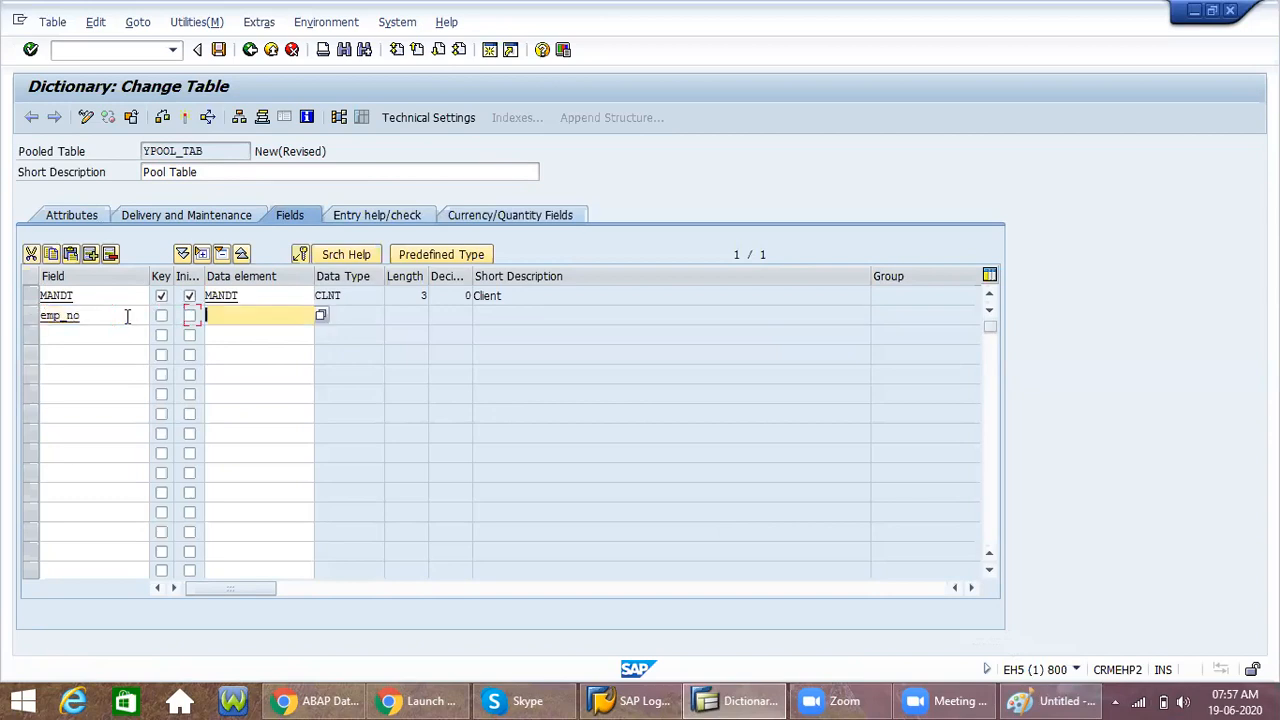
pyautogui.press('BackSpace')
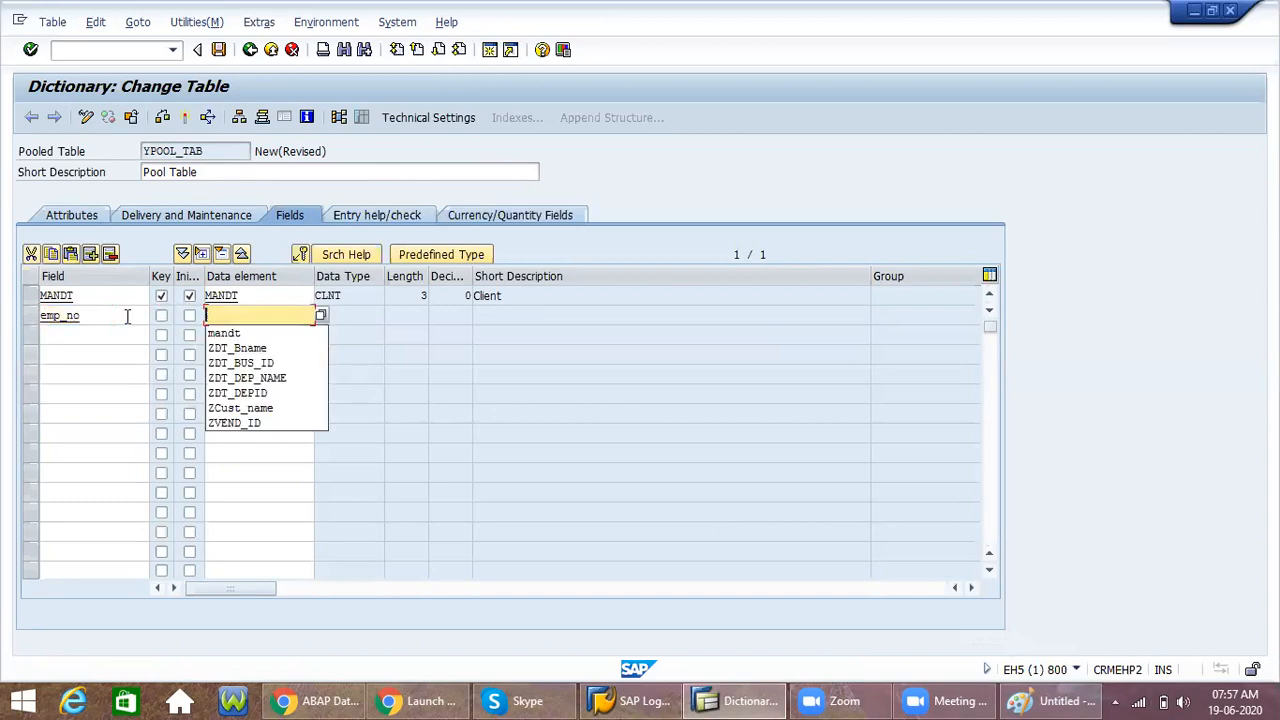
pyautogui.write('z')
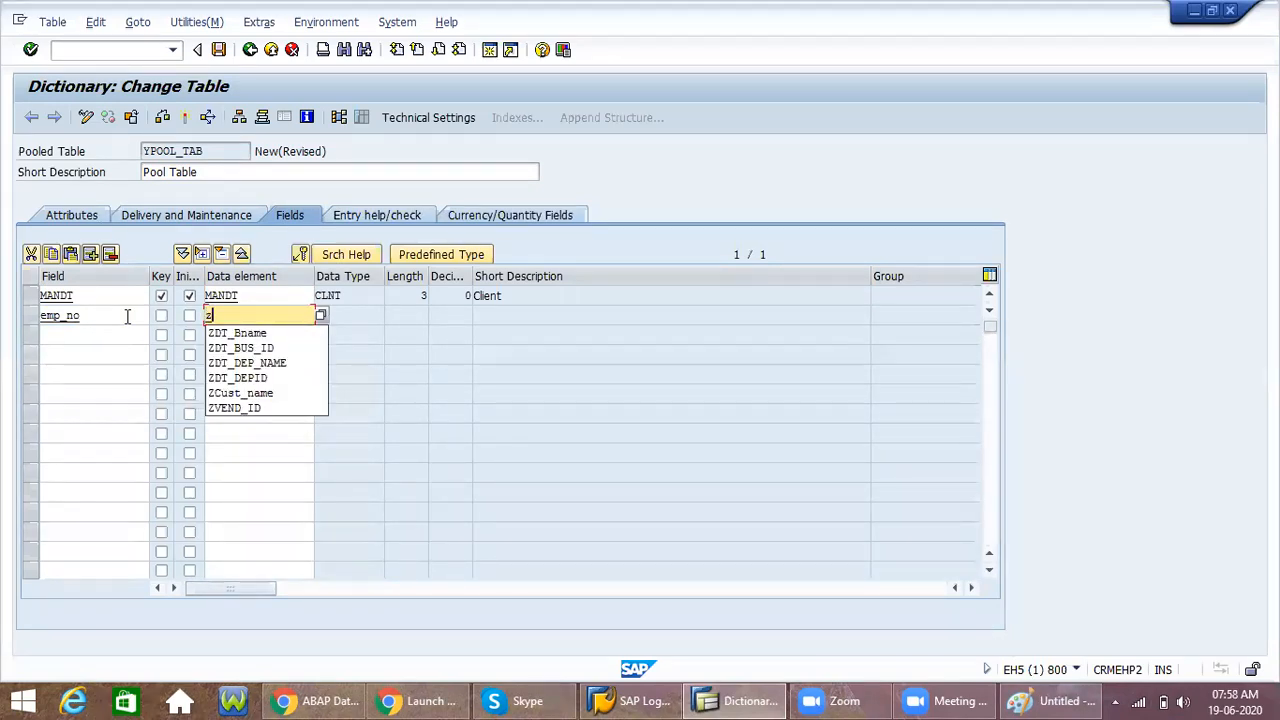
pyautogui.write('emp_no')
pyautogui.press('Return')
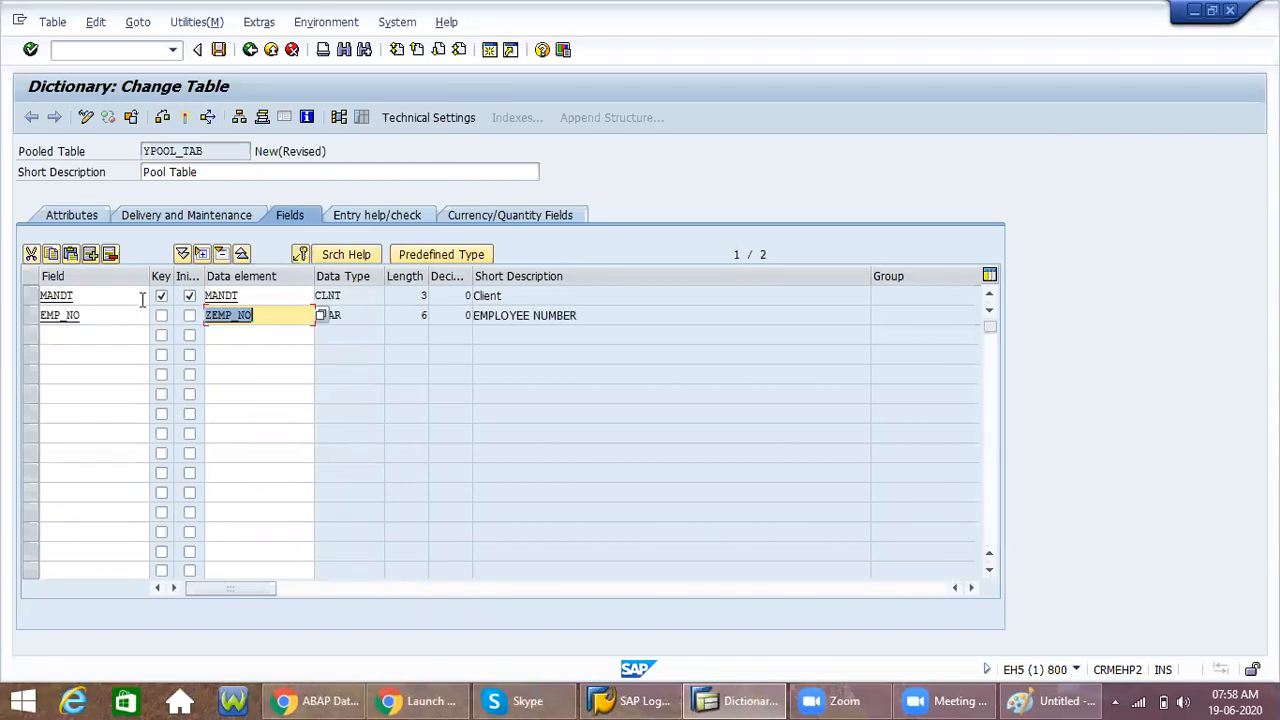
pyautogui.click(219, 51)
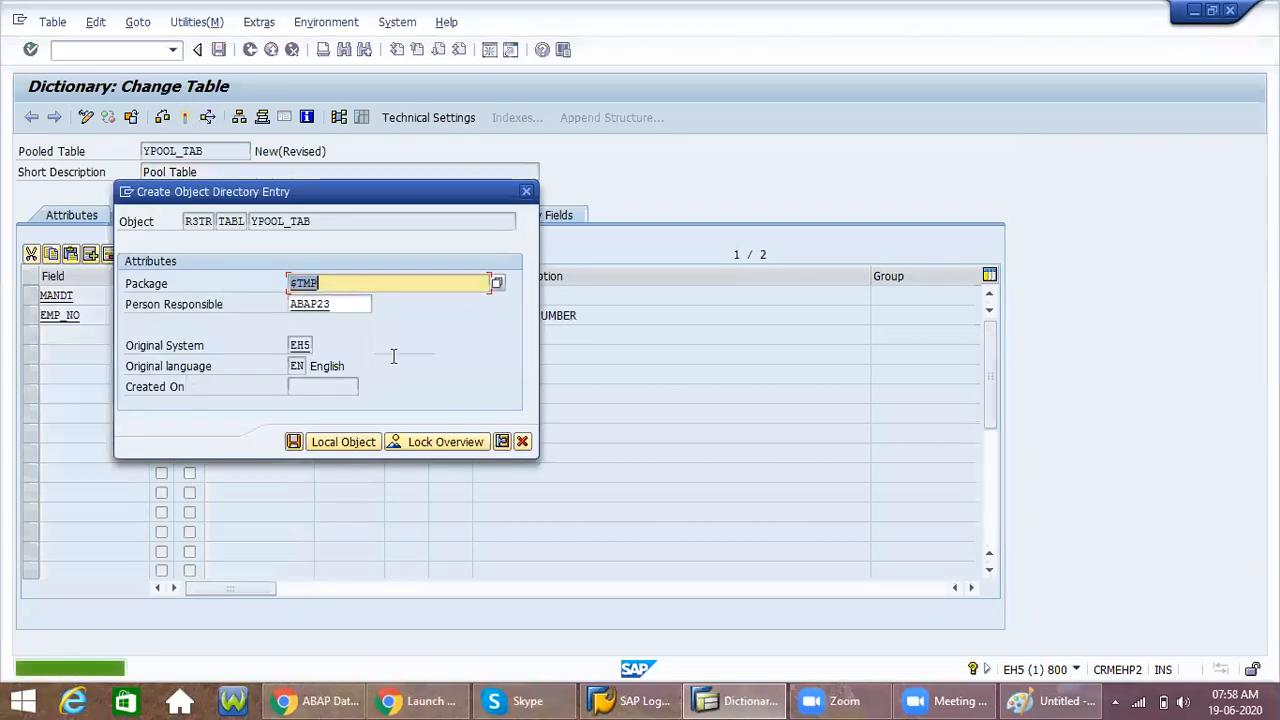
pyautogui.click(343, 443)
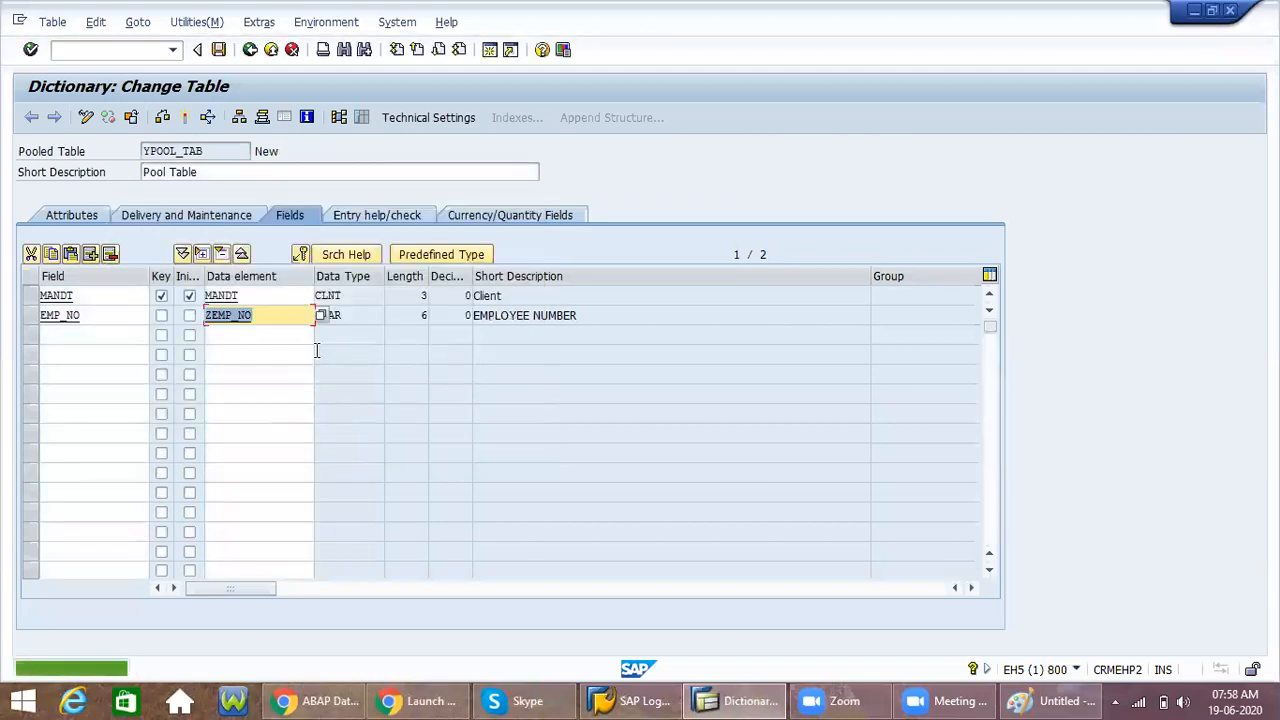
# Step: Maintain the technical settings of YPOOL_TAB with data class APPL0 and size category 0, save them and return to the table
pyautogui.click(429, 117)
pyautogui.click(163, 275)
pyautogui.click(171, 291)
pyautogui.click(156, 296)
pyautogui.click(158, 313)
pyautogui.click(218, 49)
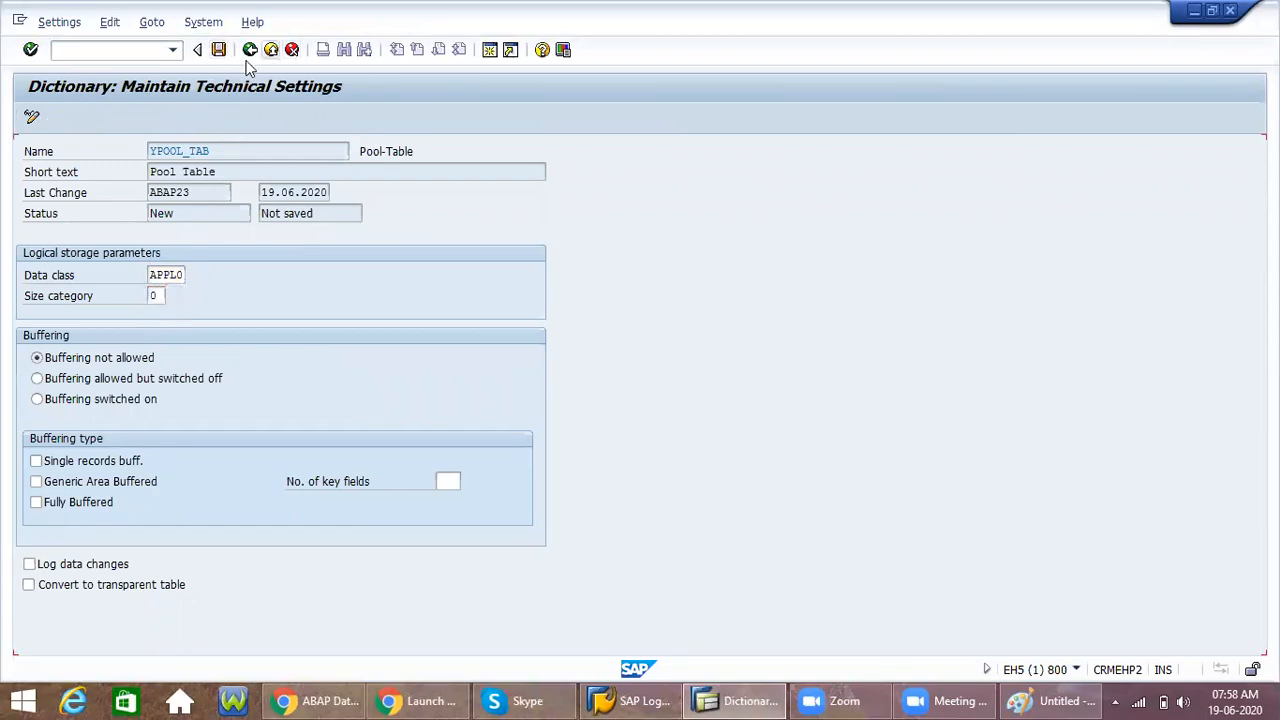
pyautogui.click(250, 49)
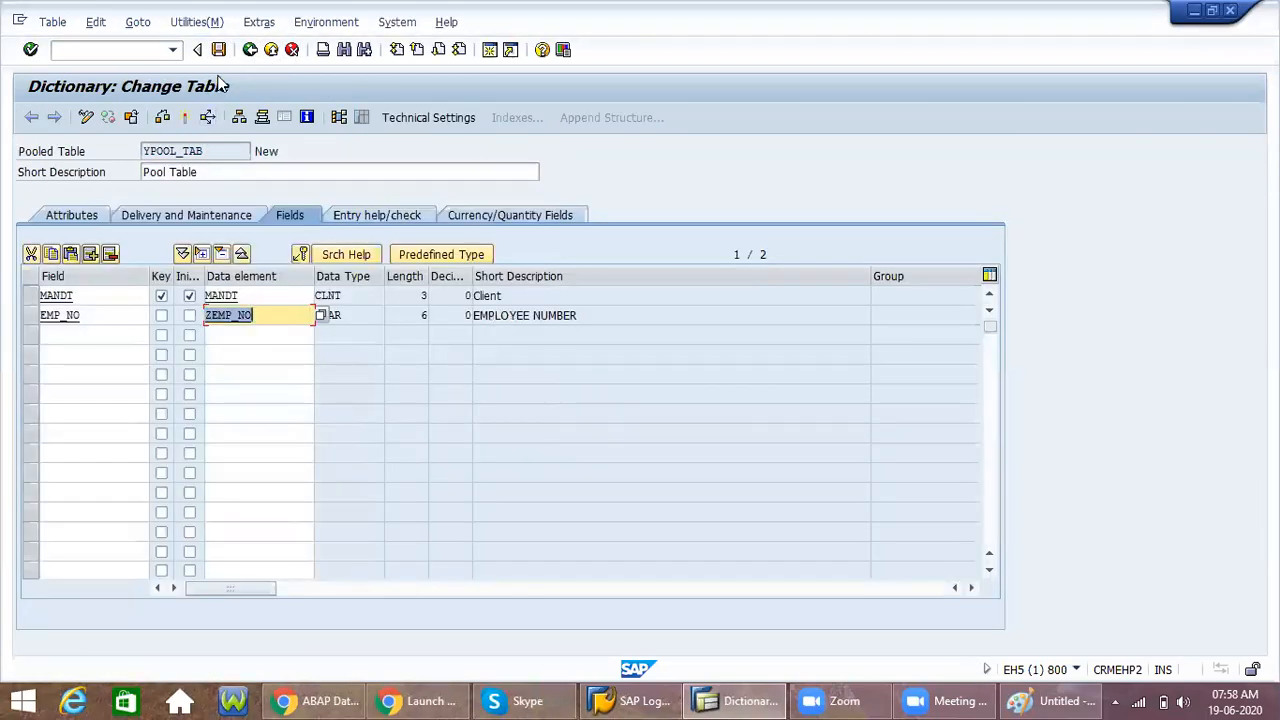
# Step: Activate YPOOL_TAB without displaying the activation log
pyautogui.click(185, 117)
pyautogui.press('Return')
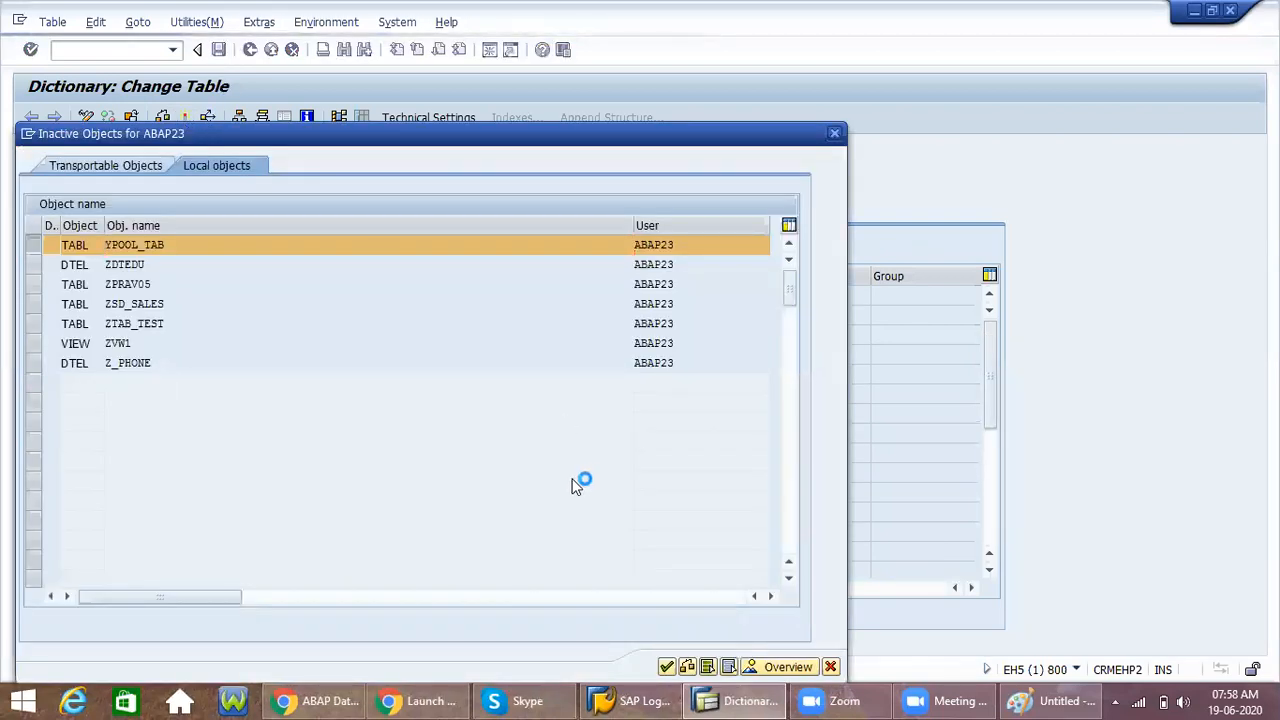
pyautogui.click(349, 366)
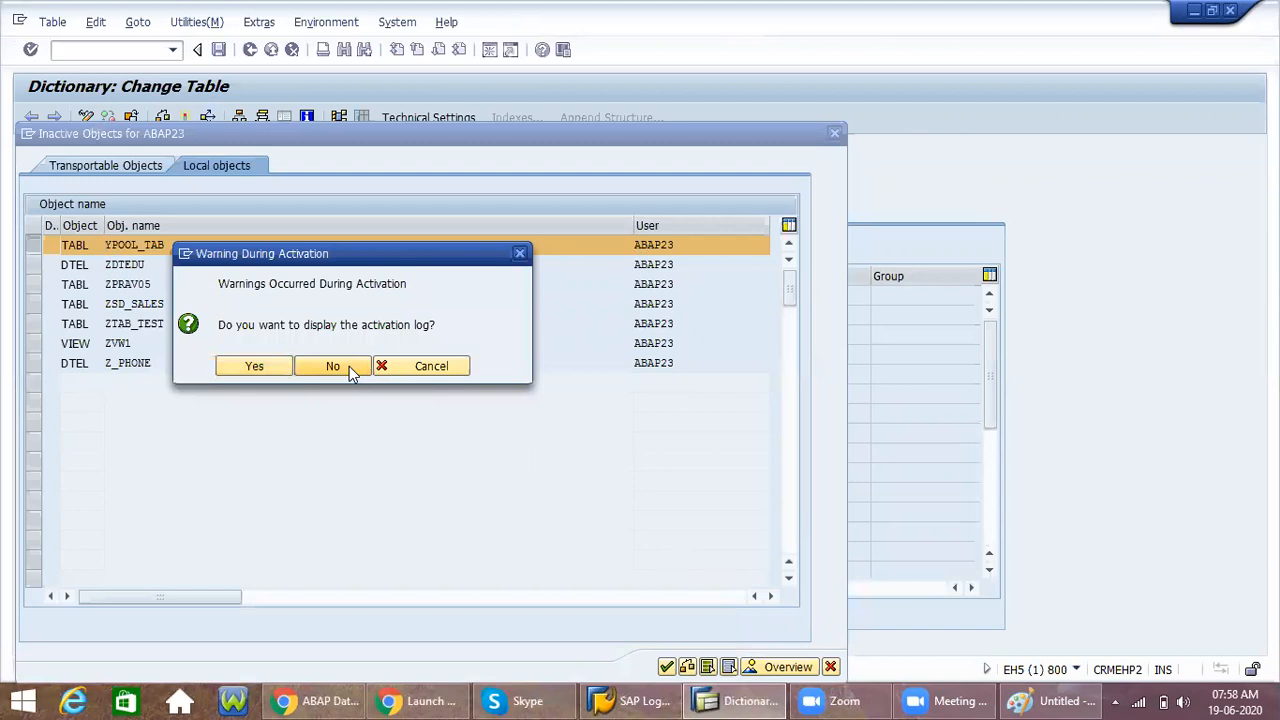
pyautogui.moveTo(92, 153); pyautogui.dragTo(26, 152)
pyautogui.click(26, 152)
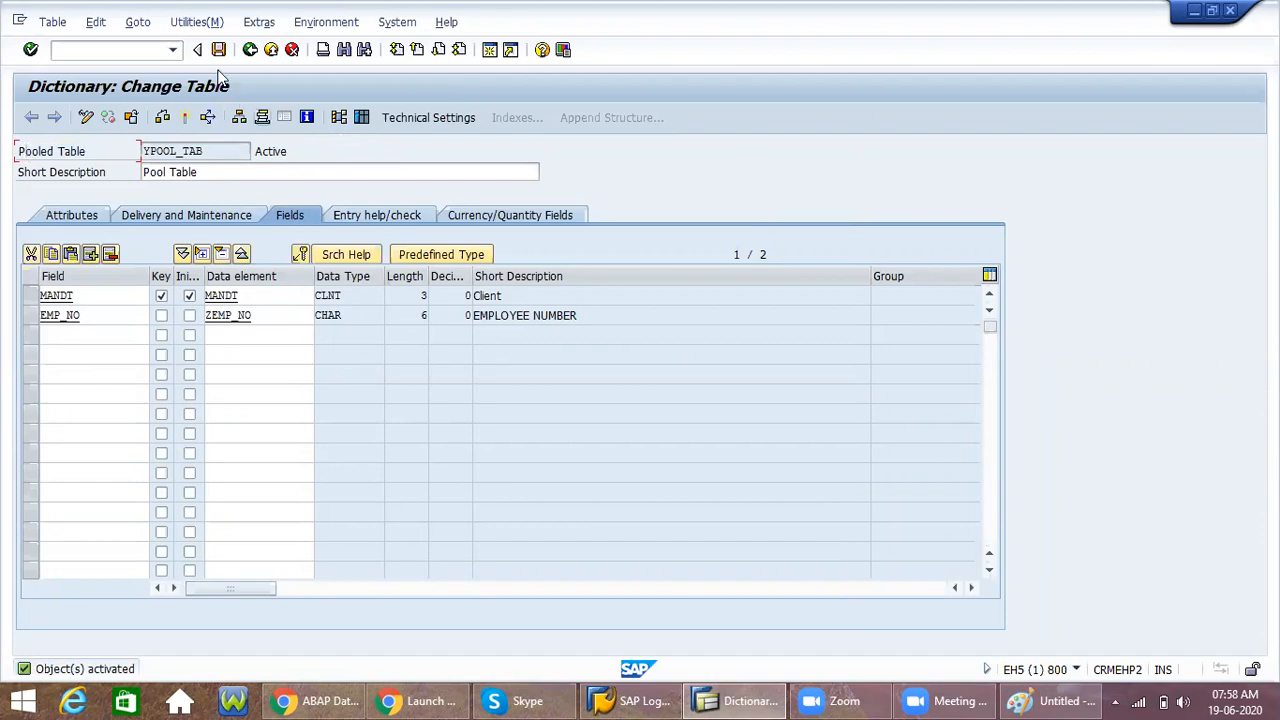
# Step: Create a table entry in YPOOL_TAB with EMP NO 1000, save it and return to the table definition
pyautogui.click(196, 22)
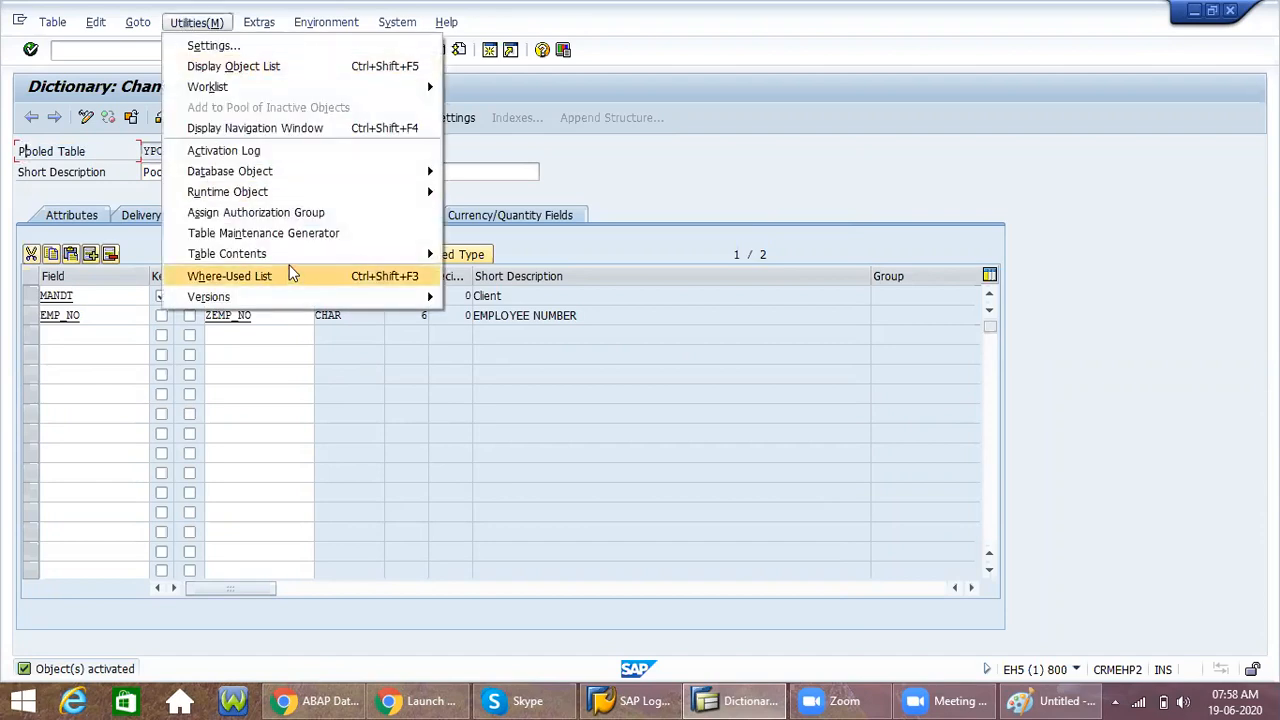
pyautogui.moveTo(371, 252)
pyautogui.click(493, 276)
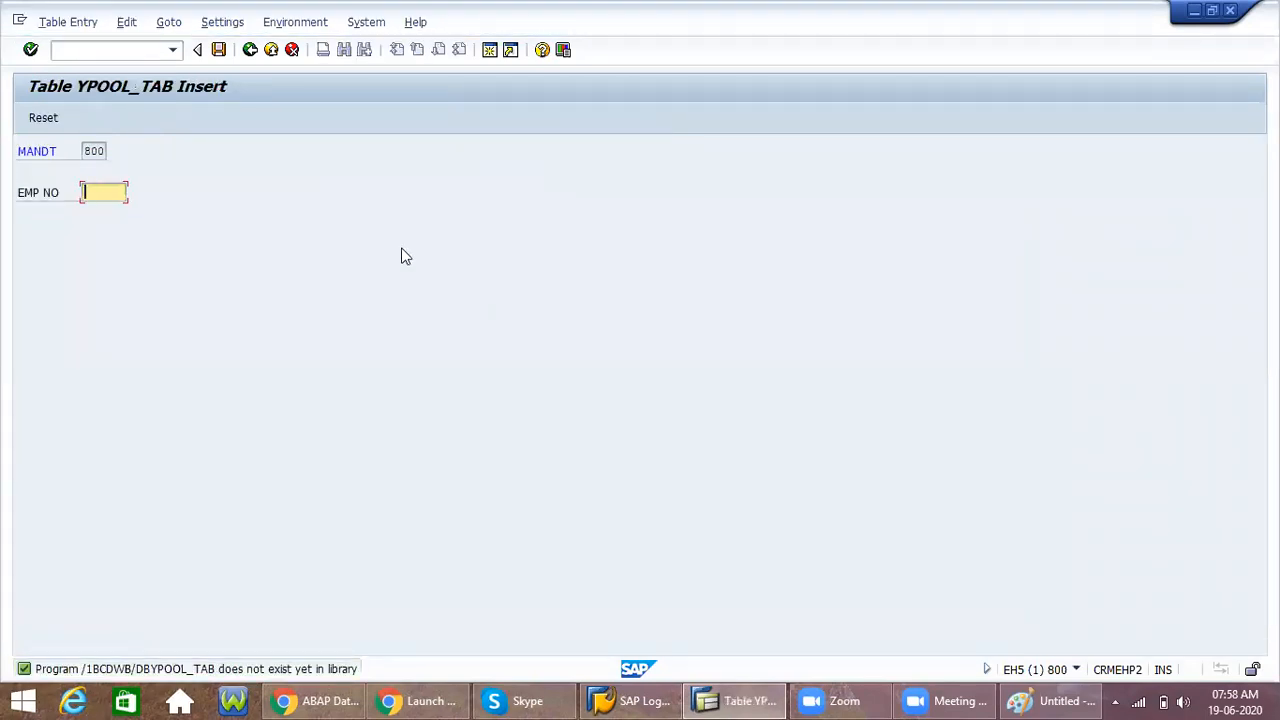
pyautogui.write('1000')
pyautogui.press('Return')
pyautogui.click(219, 52)
pyautogui.click(250, 49)
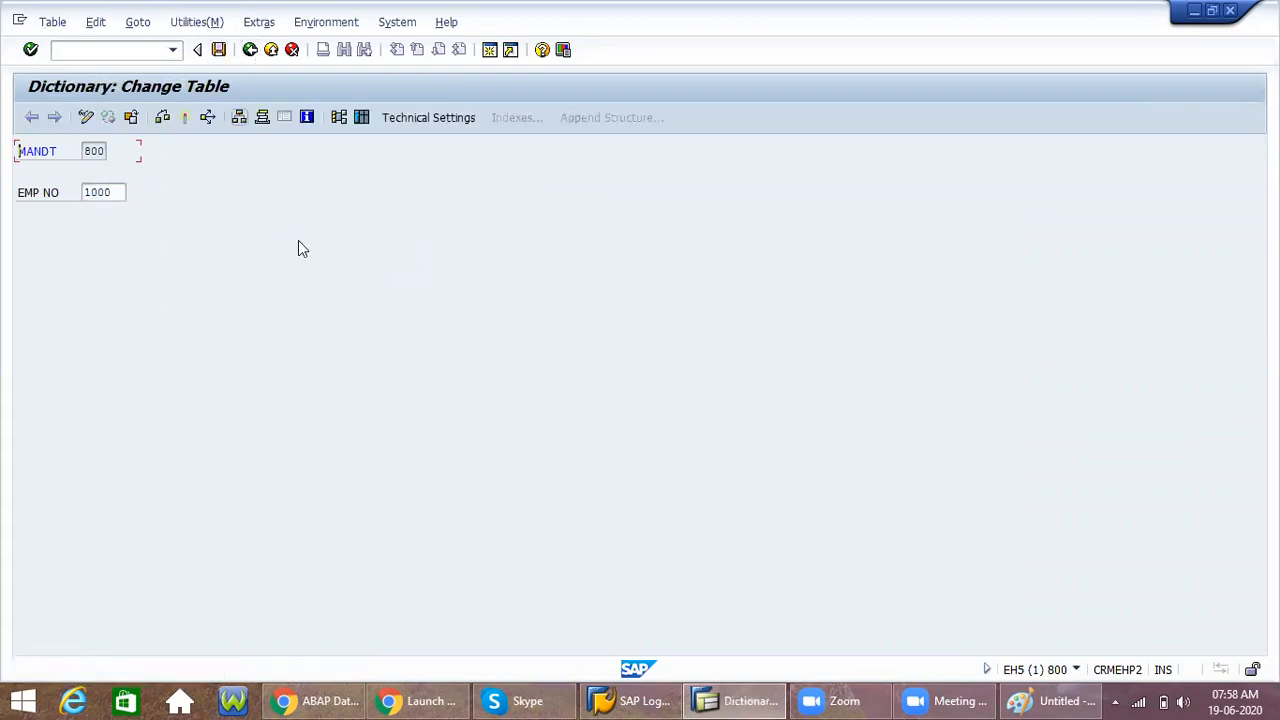
# Step: Display all entries of YPOOL_TAB in the Data Browser, mark the listed record and return to the table definition
pyautogui.click(362, 118)
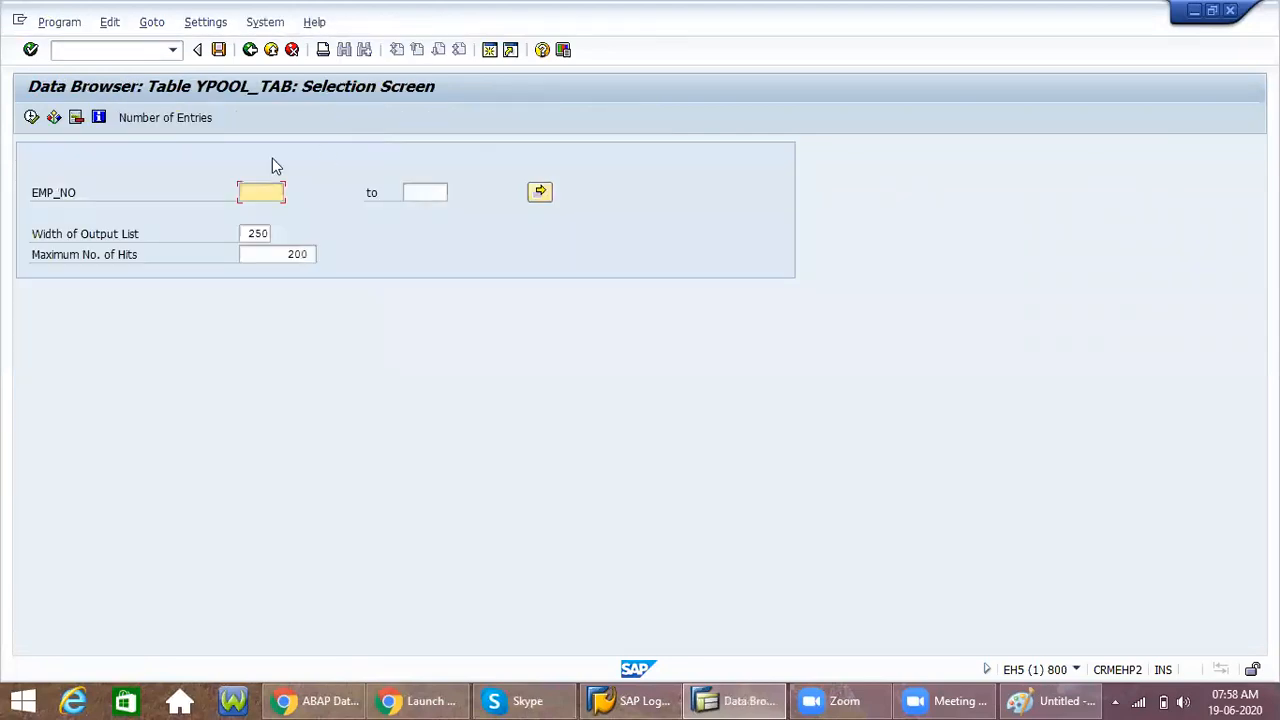
pyautogui.click(31, 117)
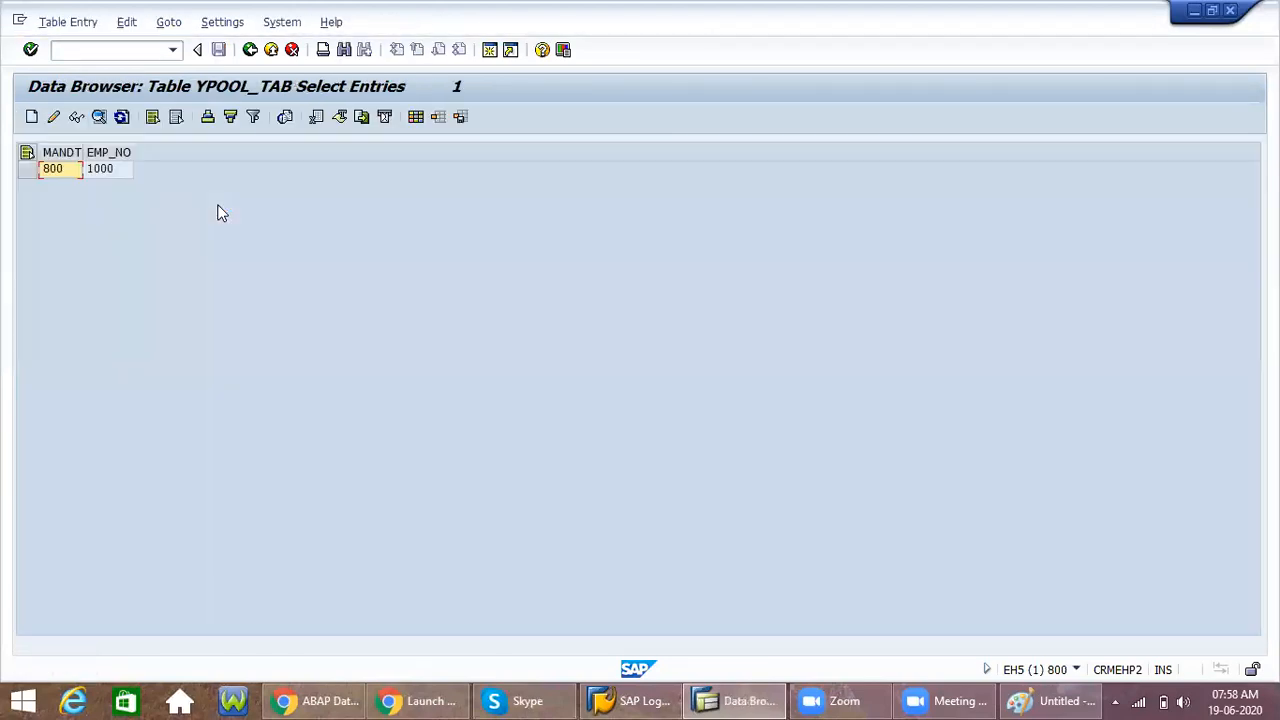
pyautogui.click(30, 171)
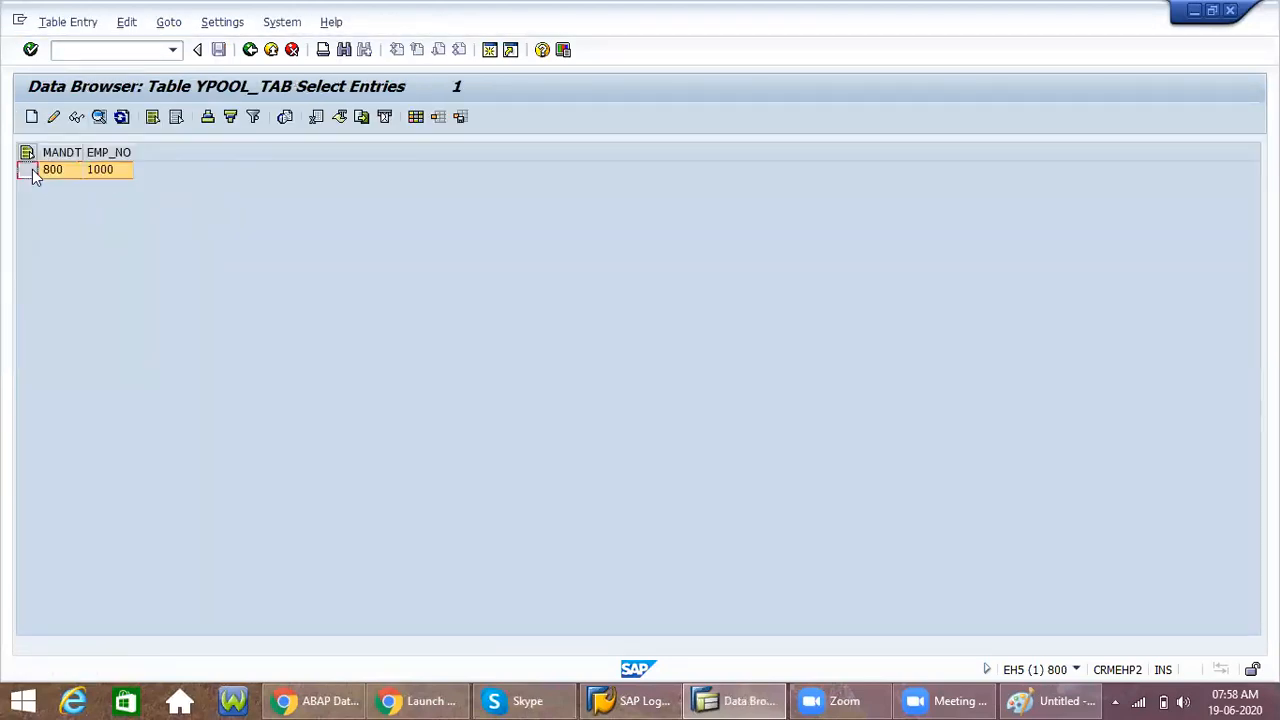
pyautogui.click(250, 49)
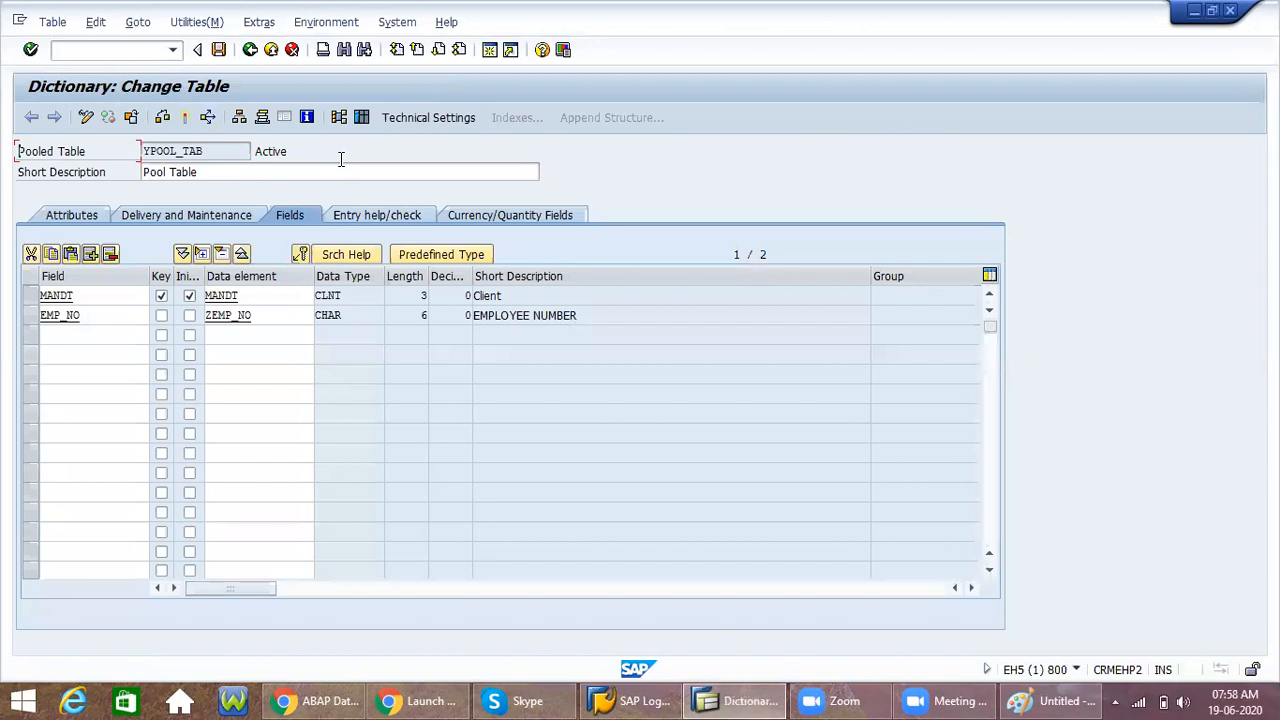
pyautogui.moveTo(95, 152); pyautogui.dragTo(14, 151)
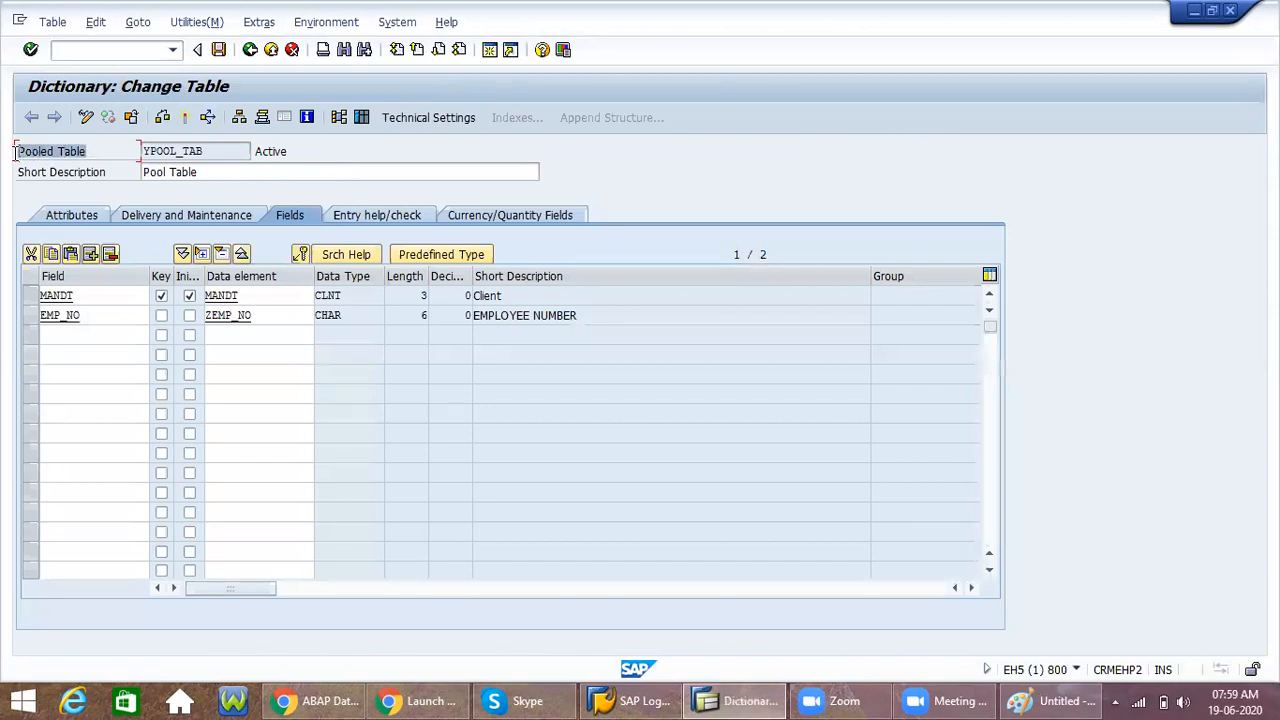
pyautogui.click(14, 151)
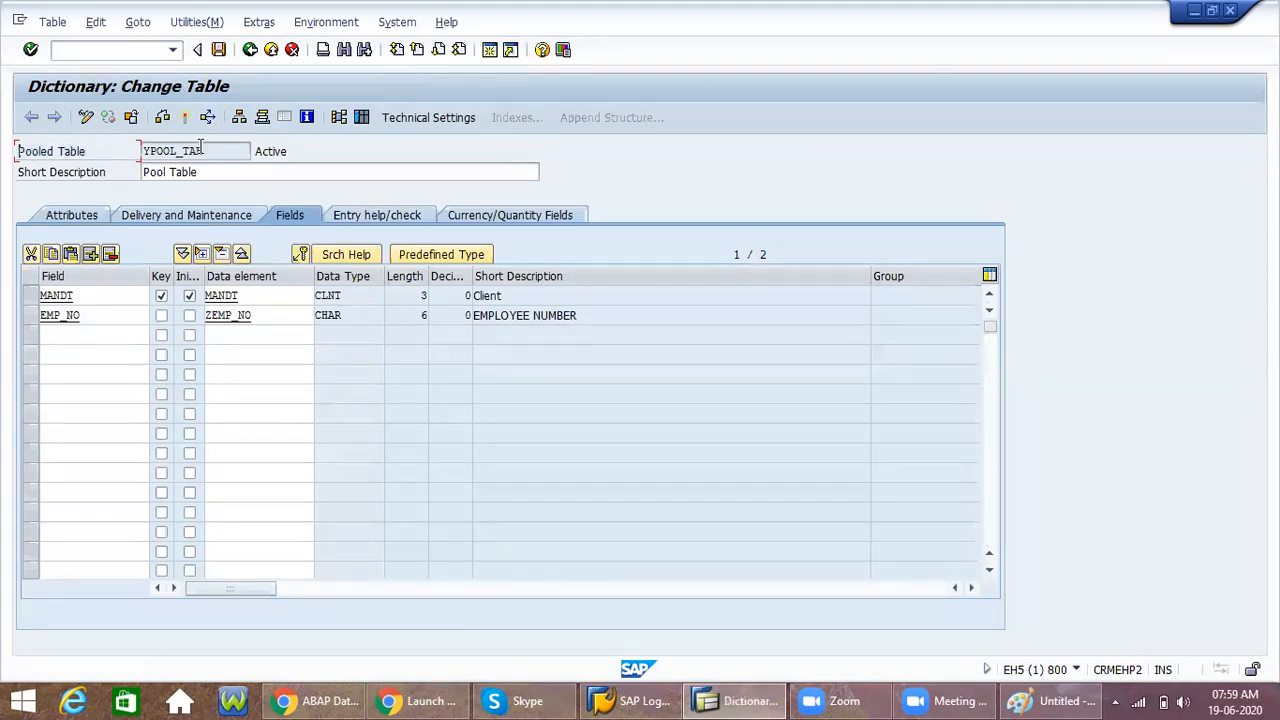
pyautogui.moveTo(87, 153); pyautogui.dragTo(17, 170)
pyautogui.moveTo(87, 152); pyautogui.dragTo(17, 163)
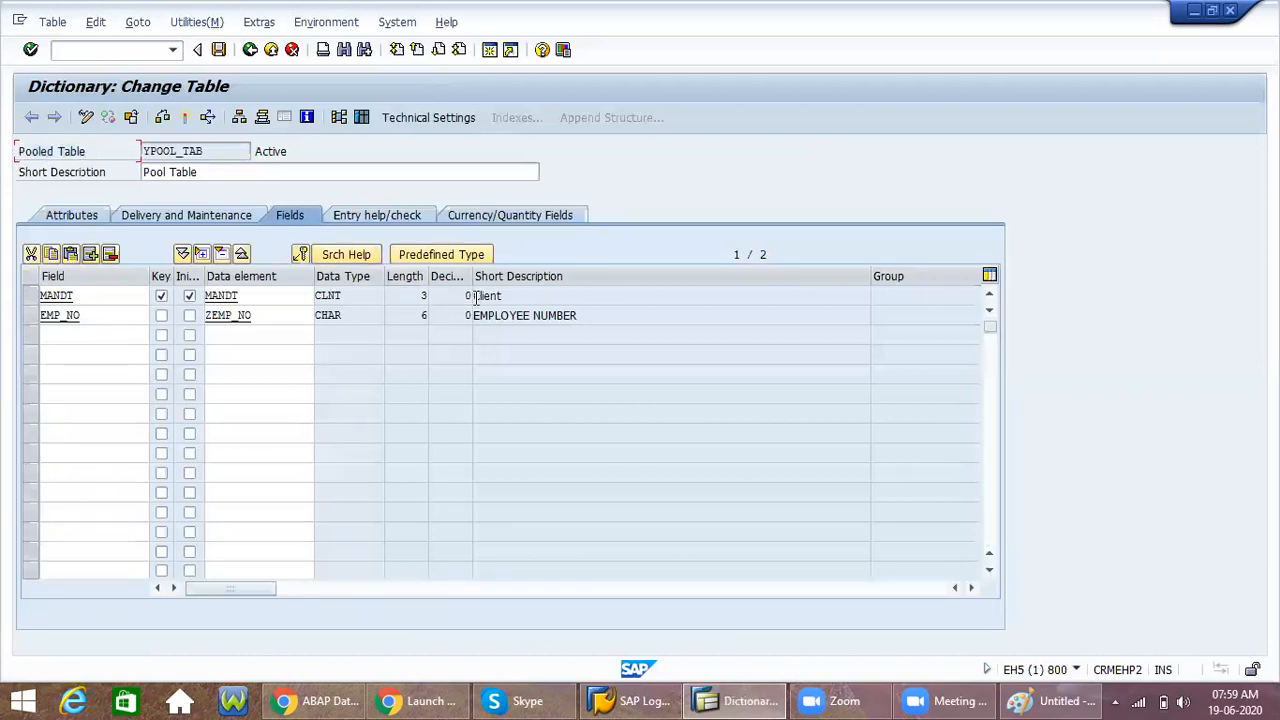
# Step: Switch to the diagram in Paint and draw a thin green pencil line from box T1 to the first cell of the DB row
pyautogui.click(1095, 700)
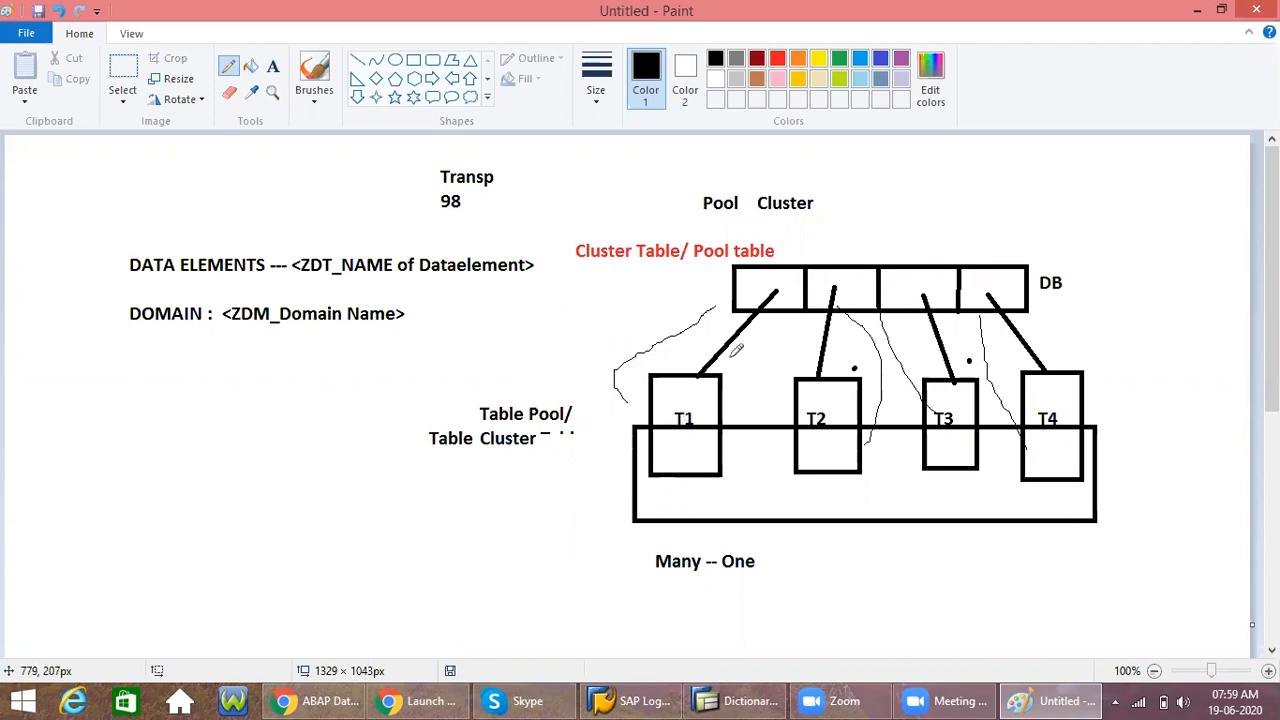
pyautogui.click(838, 60)
pyautogui.moveTo(704, 392); pyautogui.dragTo(783, 287)
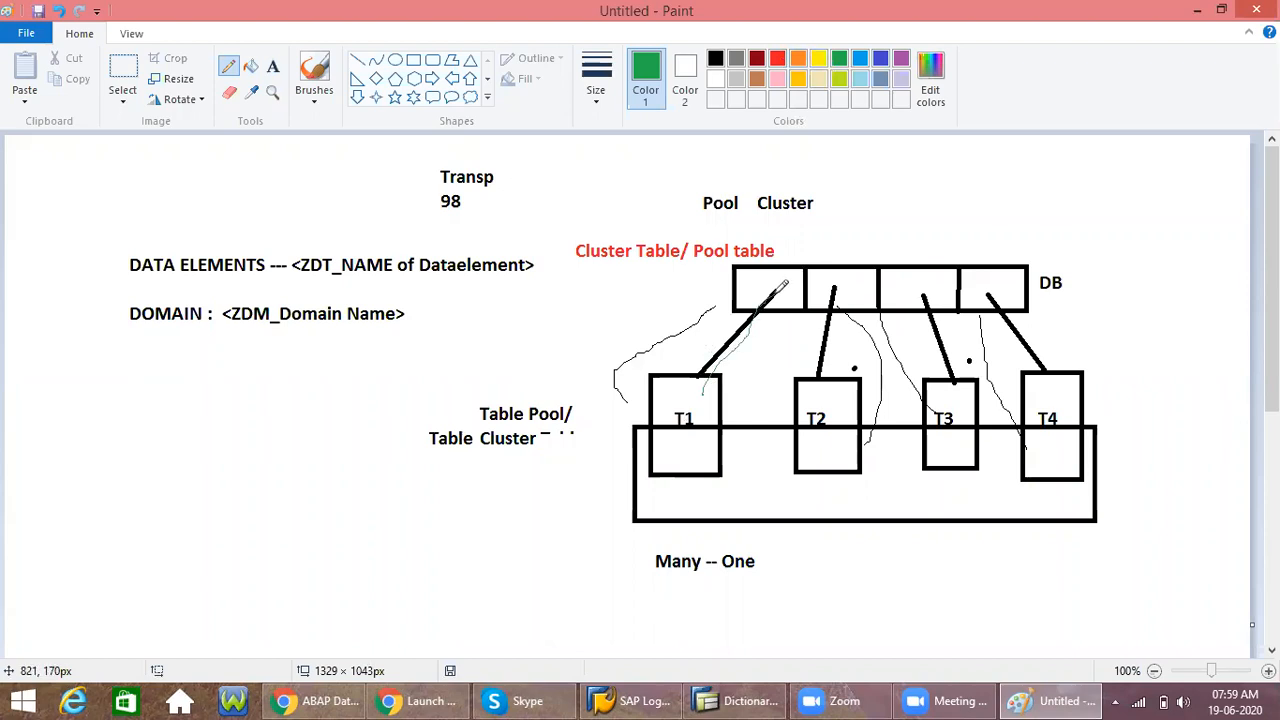